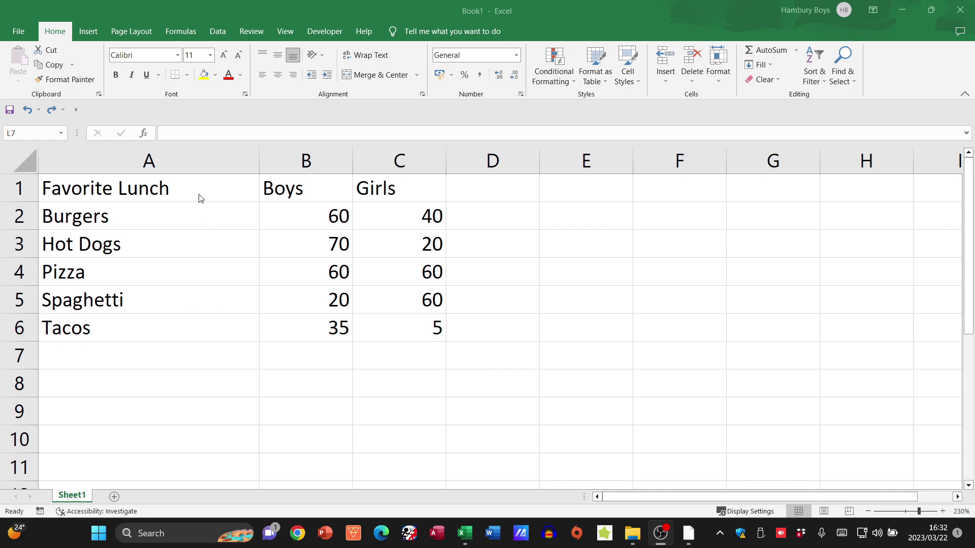
Select the Favorite Lunch table A1:C6, covering the Boys and Girls counts for five foods
{"action": "left_click", "coordinate": [211, 201]}
{"action": "left_click", "coordinate": [212, 260]}
{"action": "left_click", "coordinate": [218, 328]}
{"action": "left_click", "coordinate": [333, 274]}
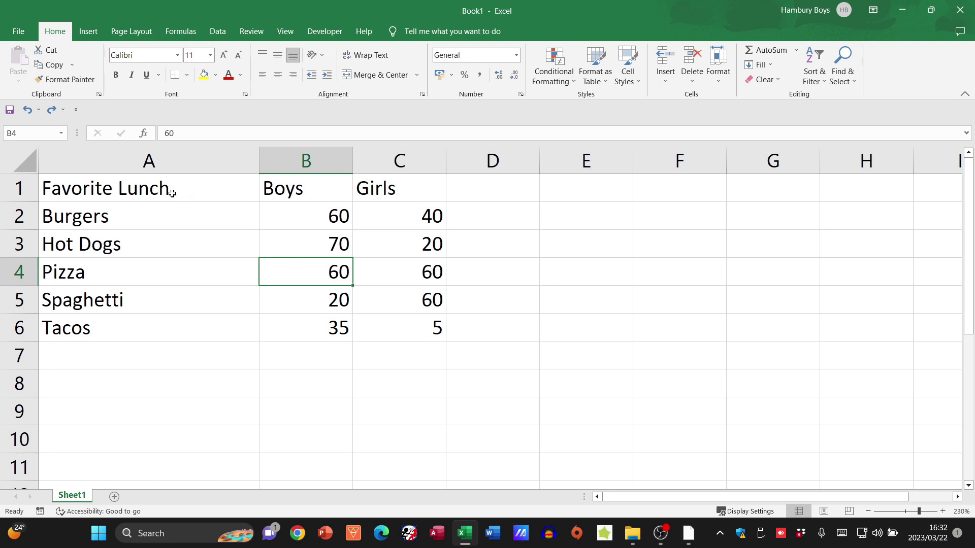
{"action": "left_click_drag", "start_coordinate": [165, 189], "coordinate": [381, 336]}
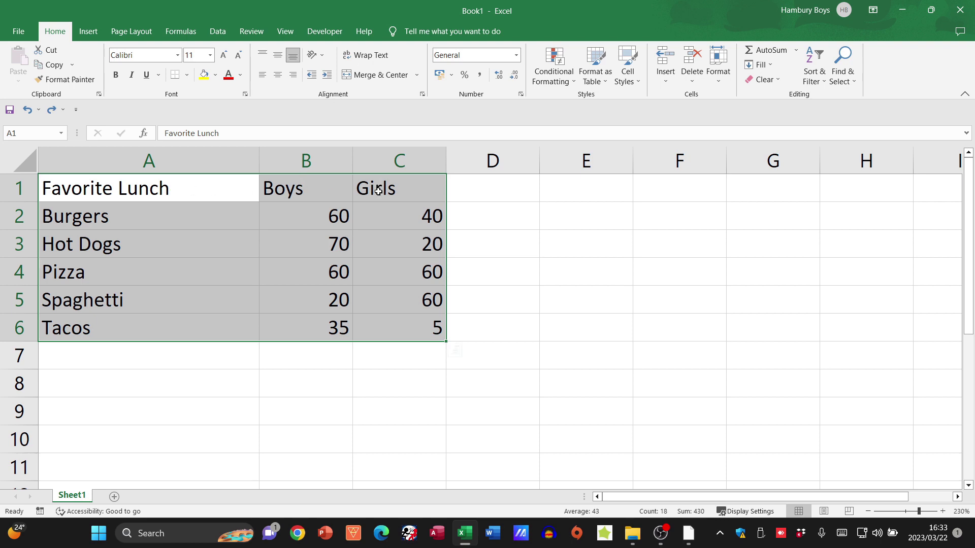
Insert a clustered column chart of the lunch table and move it right of the data
{"action": "left_click", "coordinate": [89, 32]}
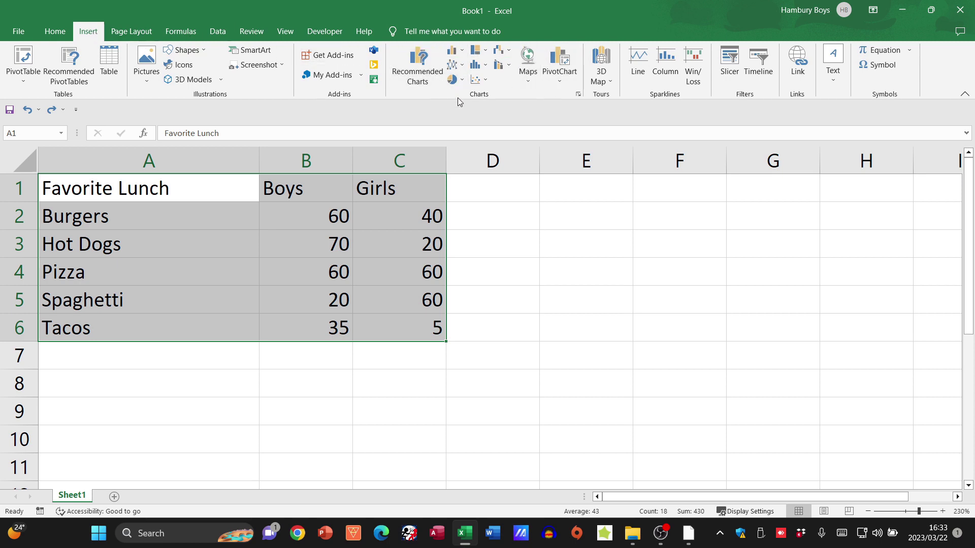
{"action": "left_click", "coordinate": [463, 54]}
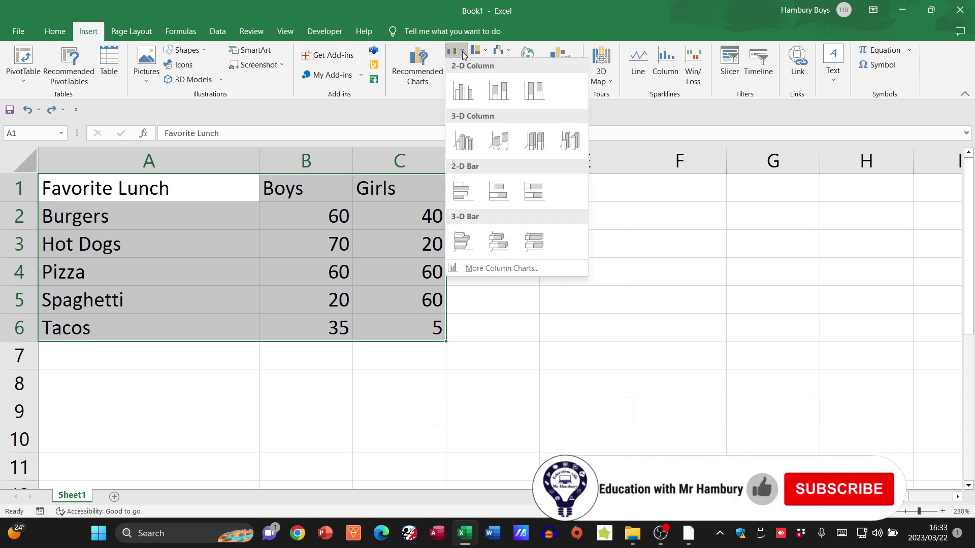
{"action": "left_click", "coordinate": [463, 91]}
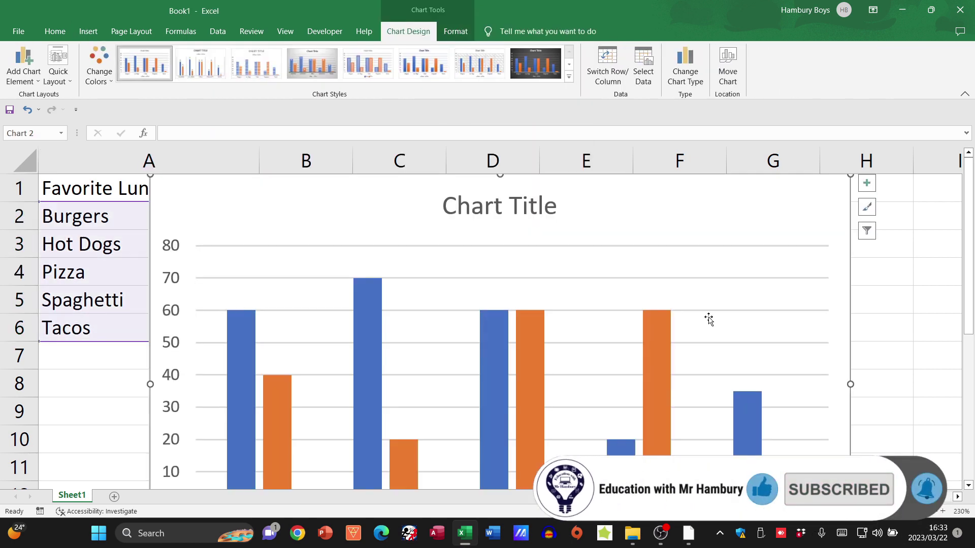
{"action": "scroll", "coordinate": [822, 447], "scroll_direction": "down", "scroll_amount": 9}
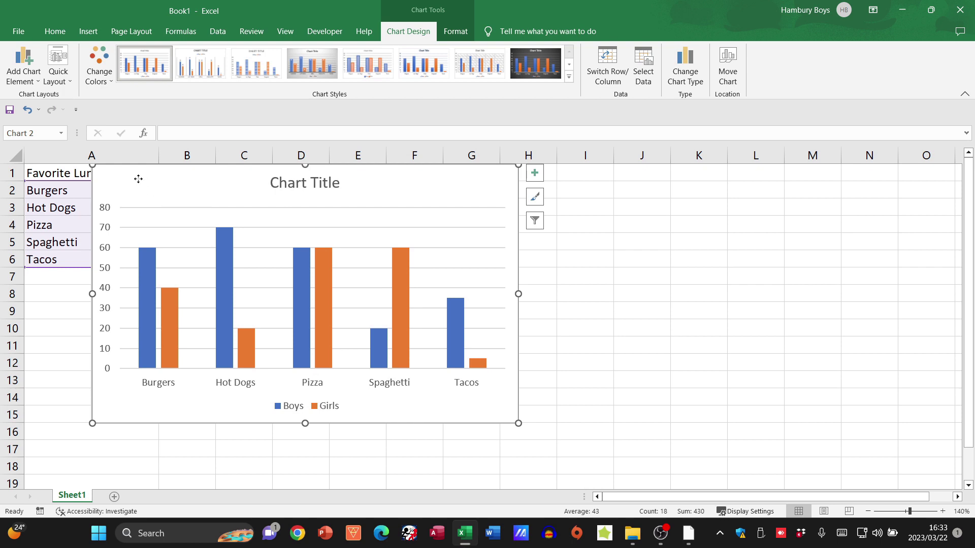
{"action": "left_click_drag", "start_coordinate": [138, 178], "coordinate": [363, 208]}
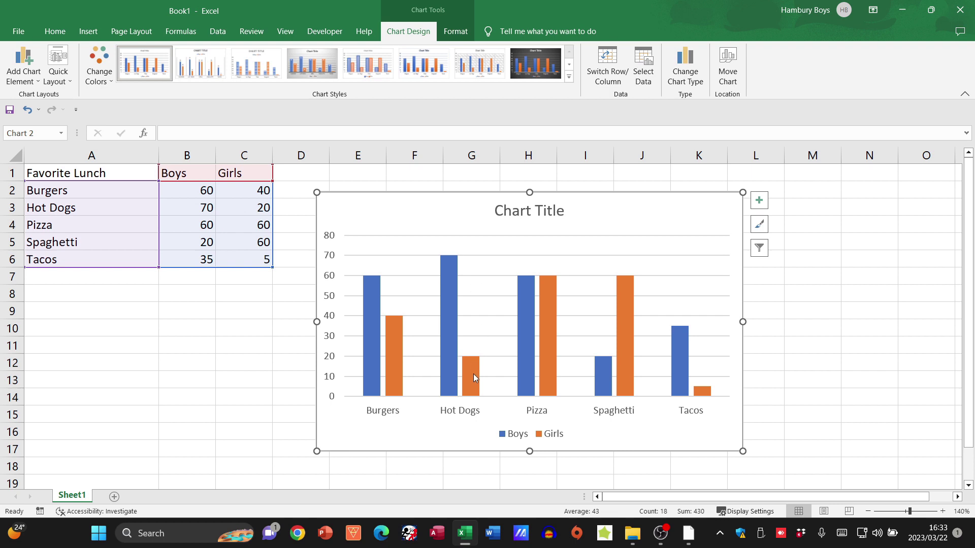
{"action": "mouse_move", "coordinate": [473, 374]}
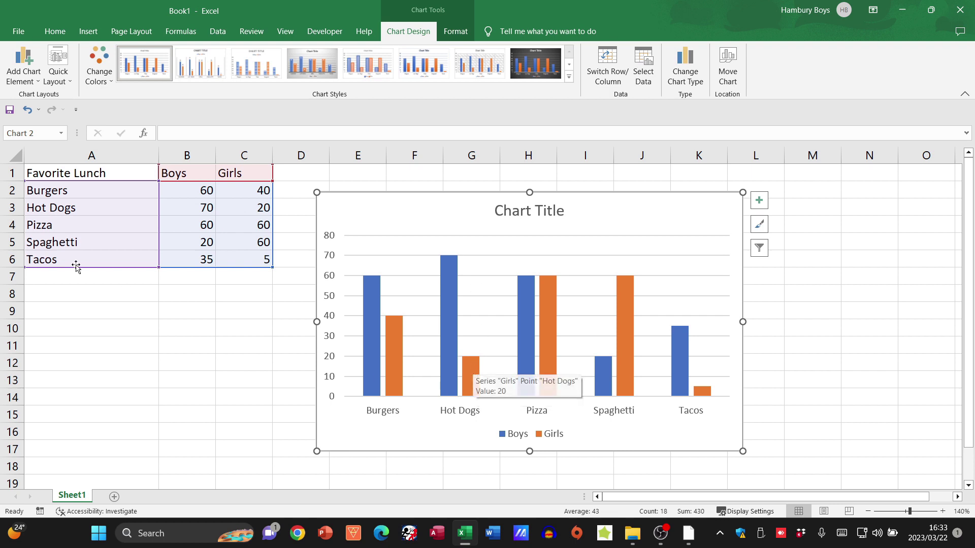
Enter 50 in cell C3 as the Girls count for Hot Dogs
{"action": "left_click", "coordinate": [229, 208]}
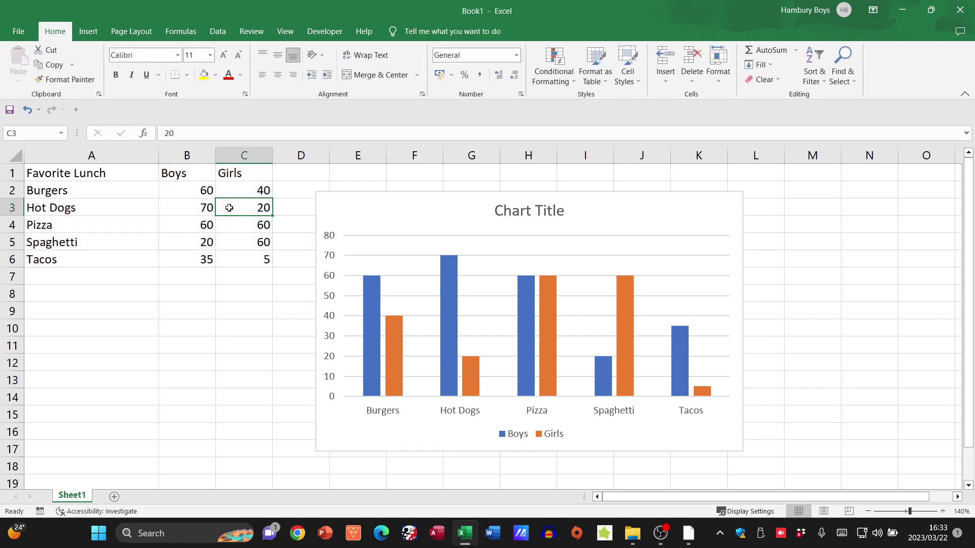
{"action": "type", "text": "50"}
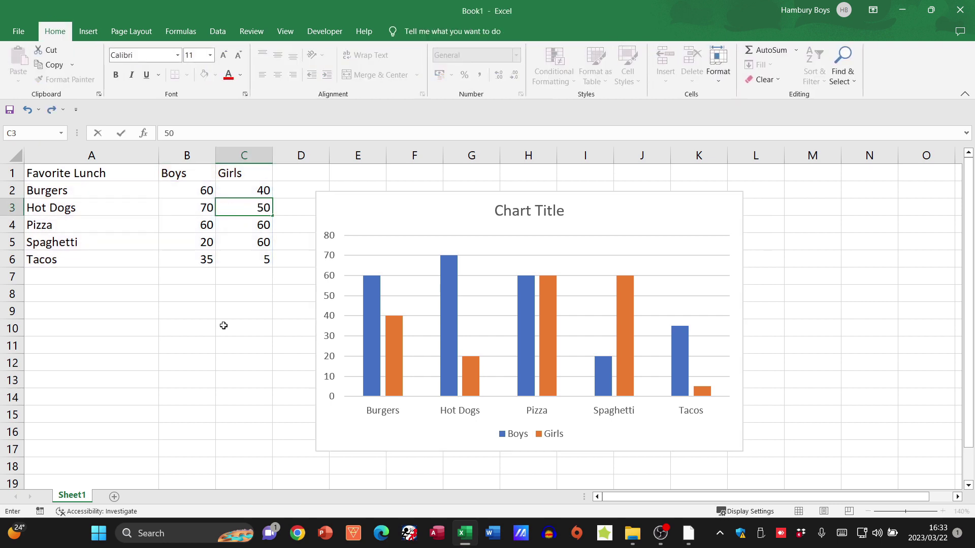
{"action": "key", "text": "Return"}
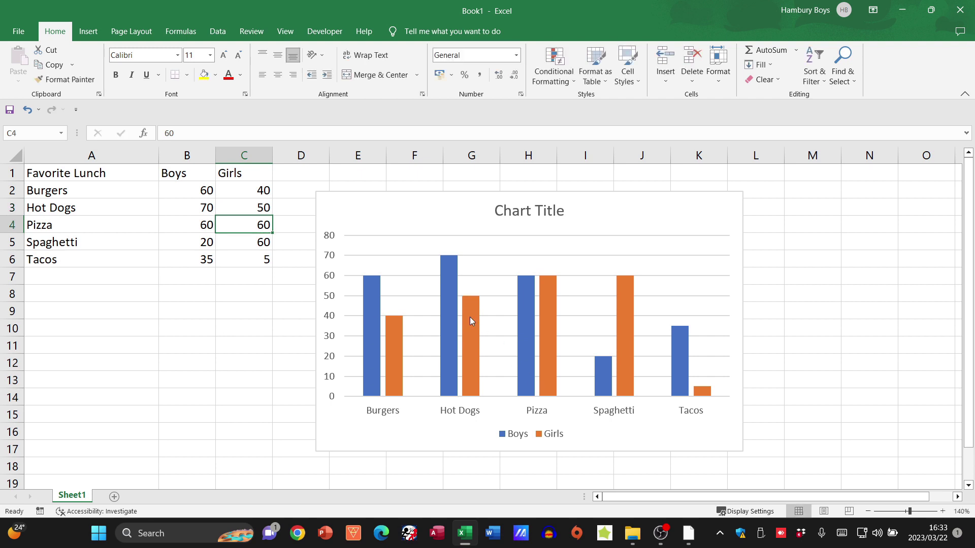
{"action": "mouse_move", "coordinate": [470, 316]}
Replace the default 'Chart Title' heading with 'Favourite Lunches'
{"action": "left_click", "coordinate": [583, 200]}
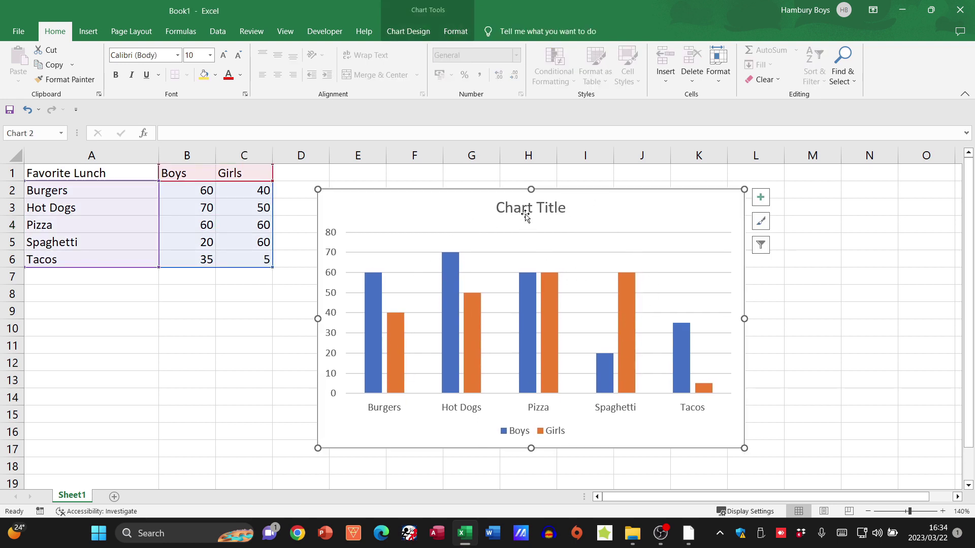
{"action": "left_click", "coordinate": [556, 213]}
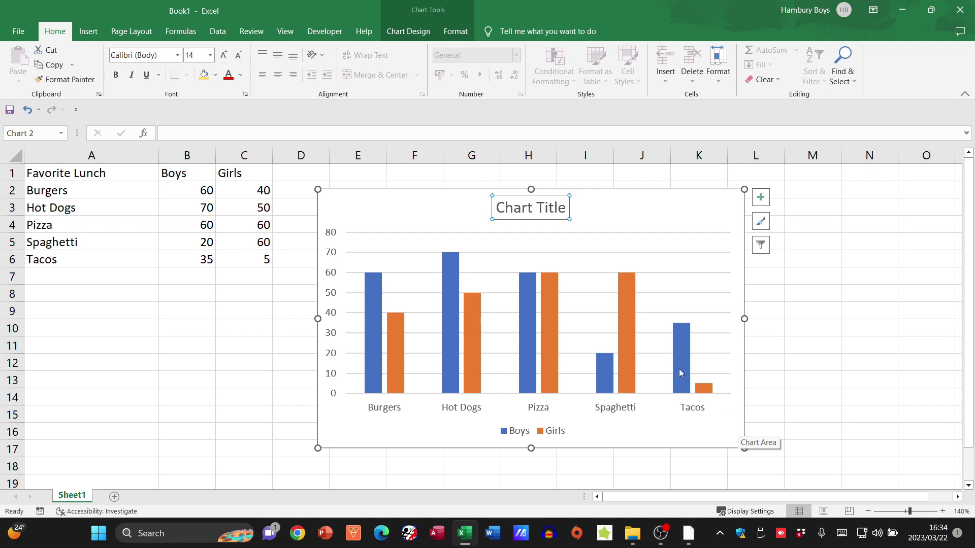
{"action": "double_click", "coordinate": [498, 208]}
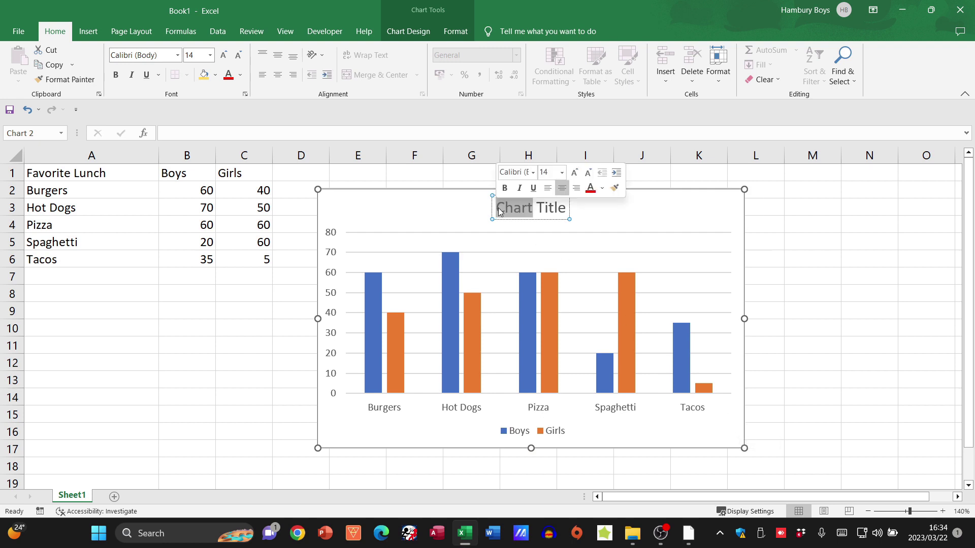
{"action": "left_click_drag", "start_coordinate": [498, 211], "coordinate": [561, 217]}
{"action": "type", "text": "Favourite"}
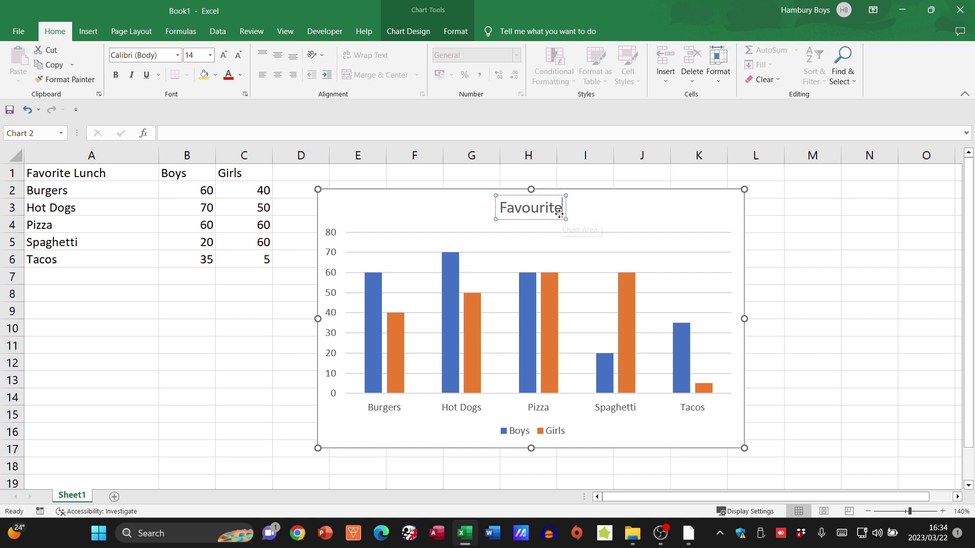
{"action": "type", "text": " Lunches"}
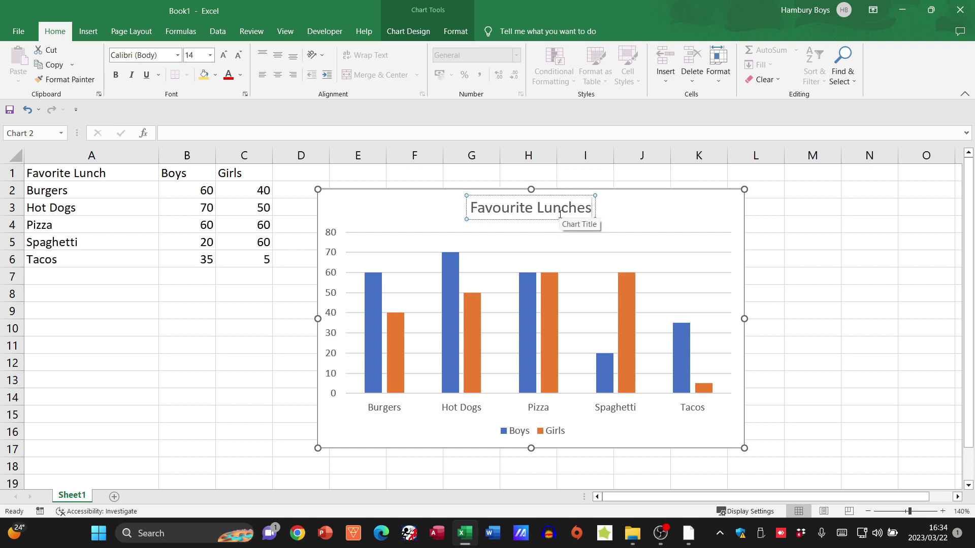
{"action": "left_click", "coordinate": [796, 241]}
{"action": "left_click", "coordinate": [681, 216]}
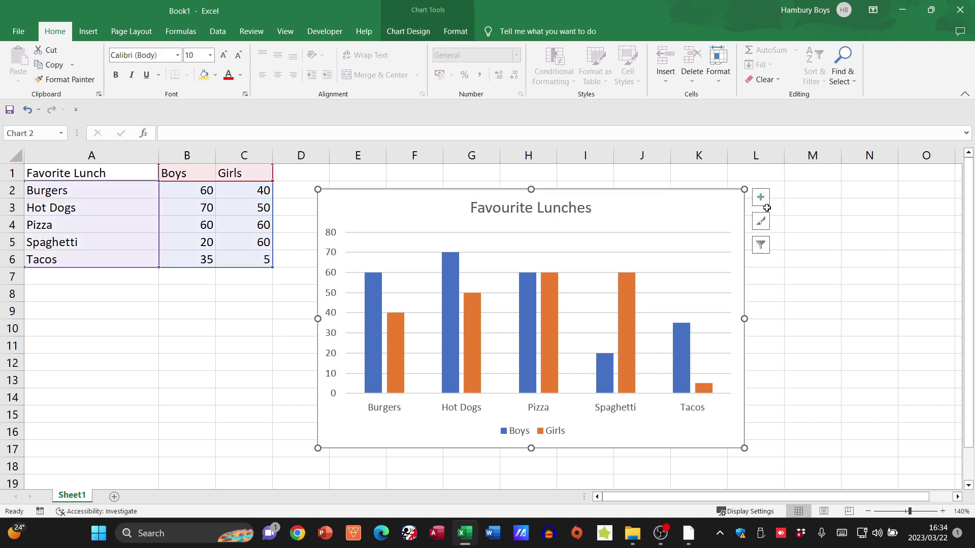
{"action": "left_click", "coordinate": [761, 246]}
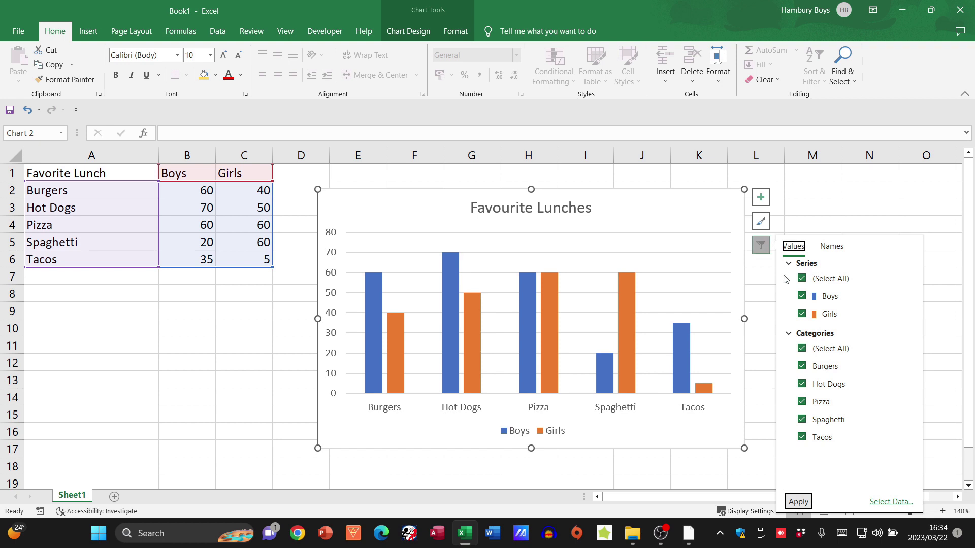
{"action": "left_click", "coordinate": [801, 367]}
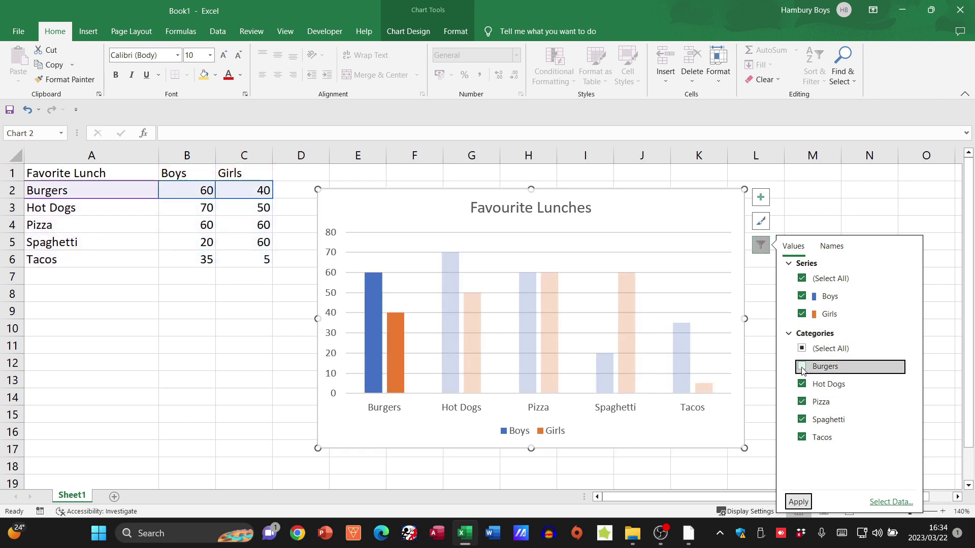
{"action": "left_click", "coordinate": [798, 502]}
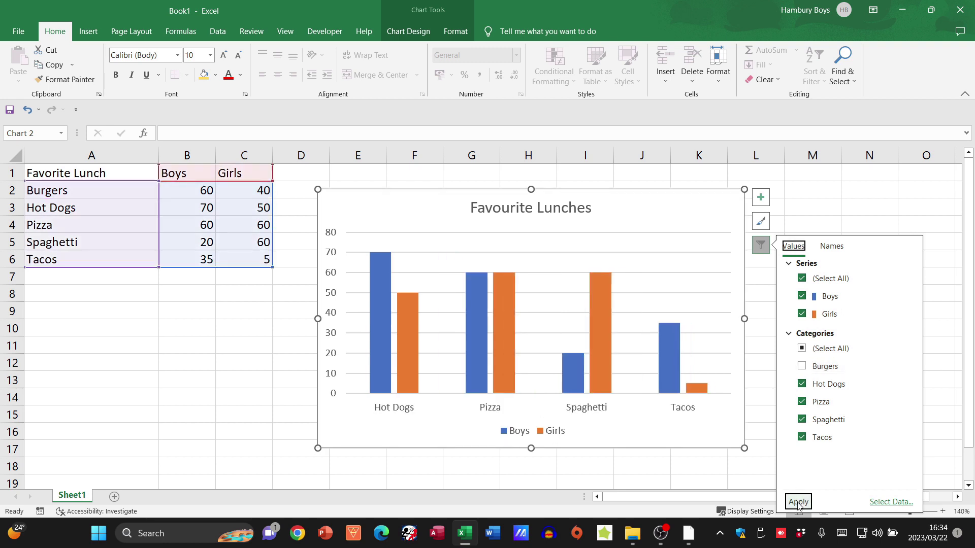
{"action": "left_click", "coordinate": [801, 366]}
{"action": "left_click", "coordinate": [792, 501]}
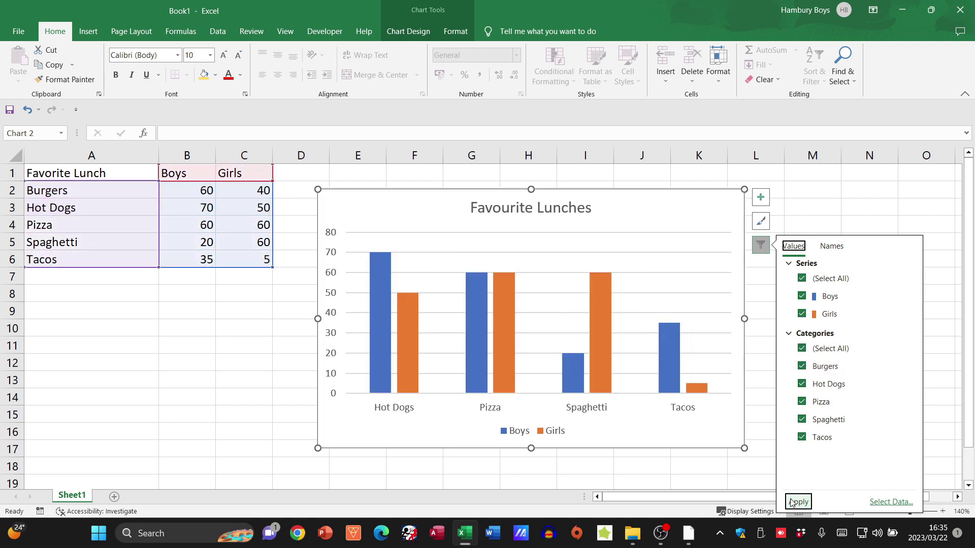
{"action": "left_click", "coordinate": [762, 223]}
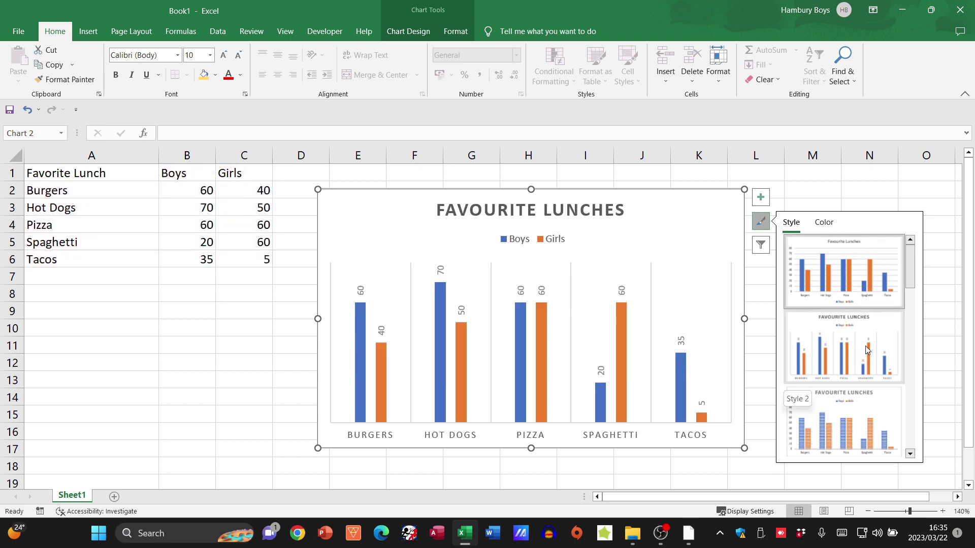
{"action": "left_click_drag", "start_coordinate": [912, 284], "coordinate": [912, 337]}
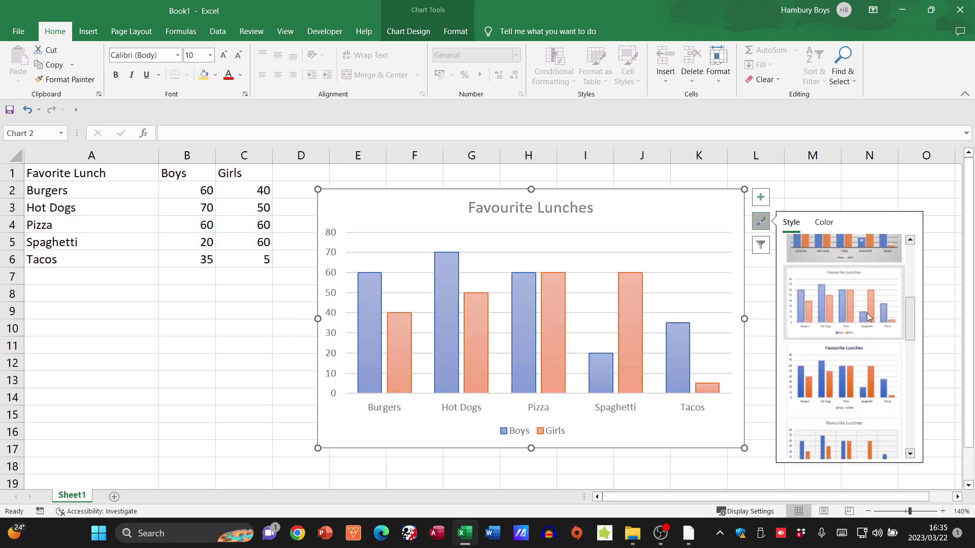
{"action": "scroll", "coordinate": [861, 379], "scroll_direction": "down", "scroll_amount": 2}
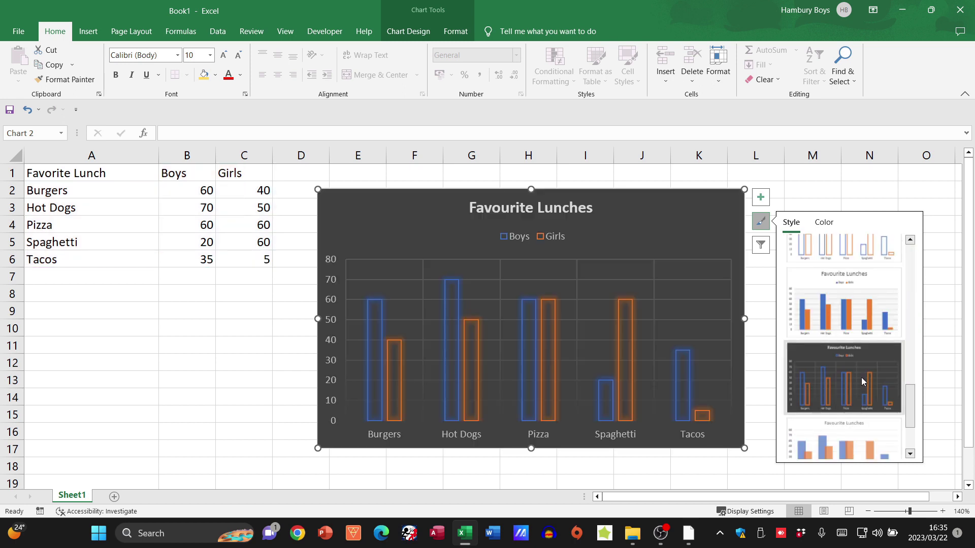
{"action": "scroll", "coordinate": [860, 437], "scroll_direction": "down", "scroll_amount": 1}
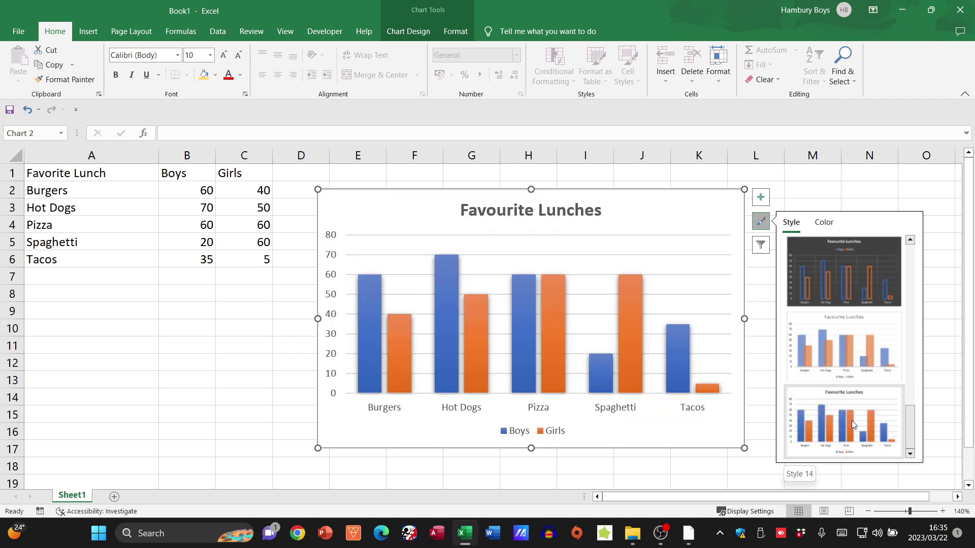
{"action": "left_click_drag", "start_coordinate": [908, 435], "coordinate": [924, 272]}
Turn on Axis Titles in Chart Elements, leaving both axes visible
{"action": "left_click", "coordinate": [763, 219]}
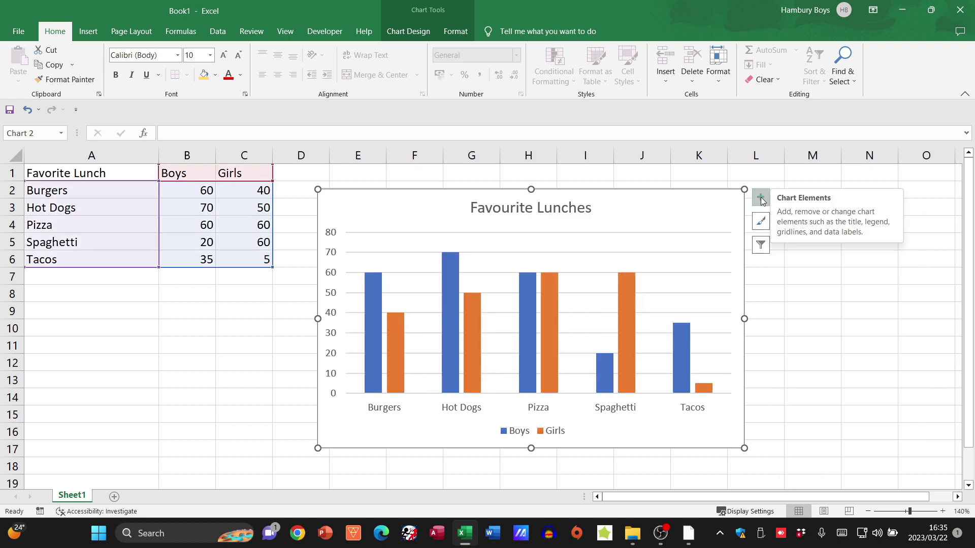
{"action": "left_click", "coordinate": [761, 199]}
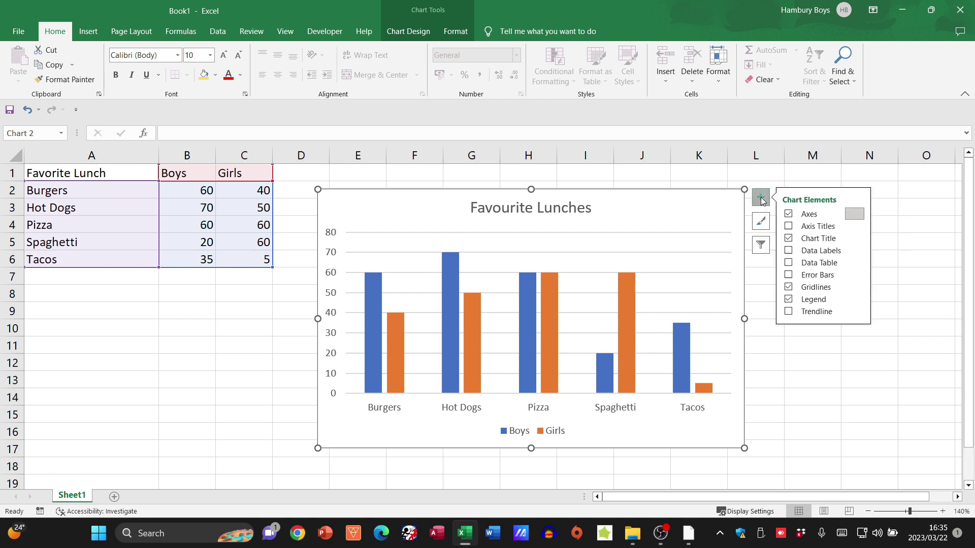
{"action": "left_click", "coordinate": [789, 214]}
{"action": "left_click", "coordinate": [789, 214]}
{"action": "left_click", "coordinate": [789, 214]}
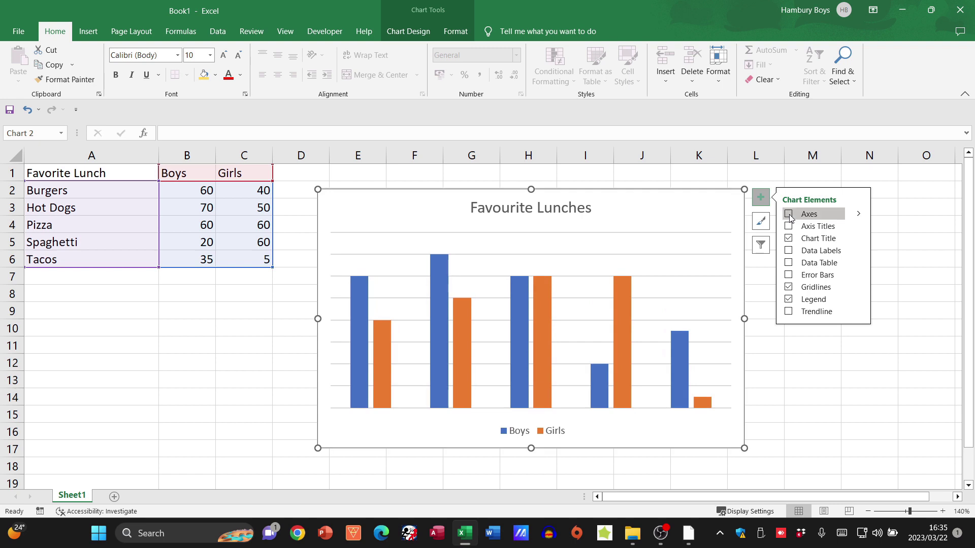
{"action": "left_click", "coordinate": [789, 215]}
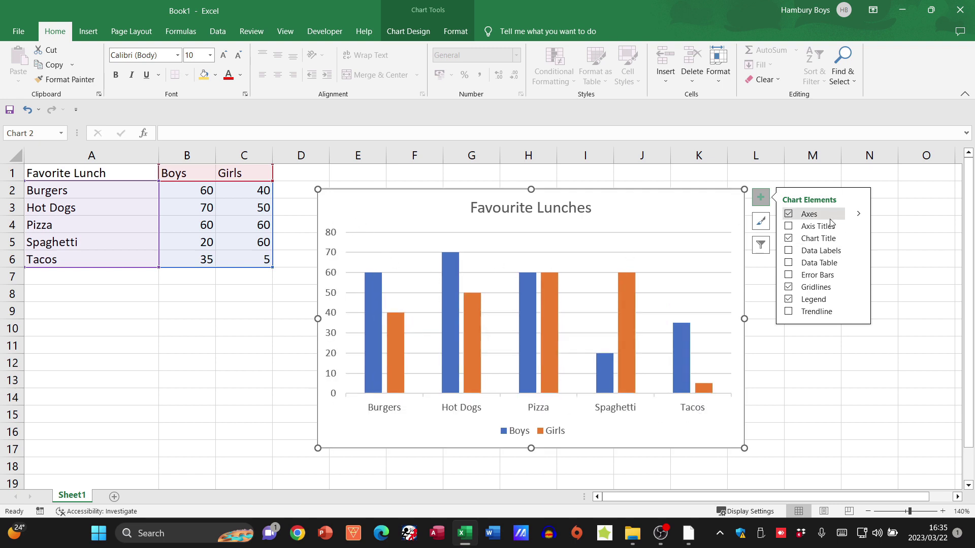
{"action": "left_click", "coordinate": [814, 228]}
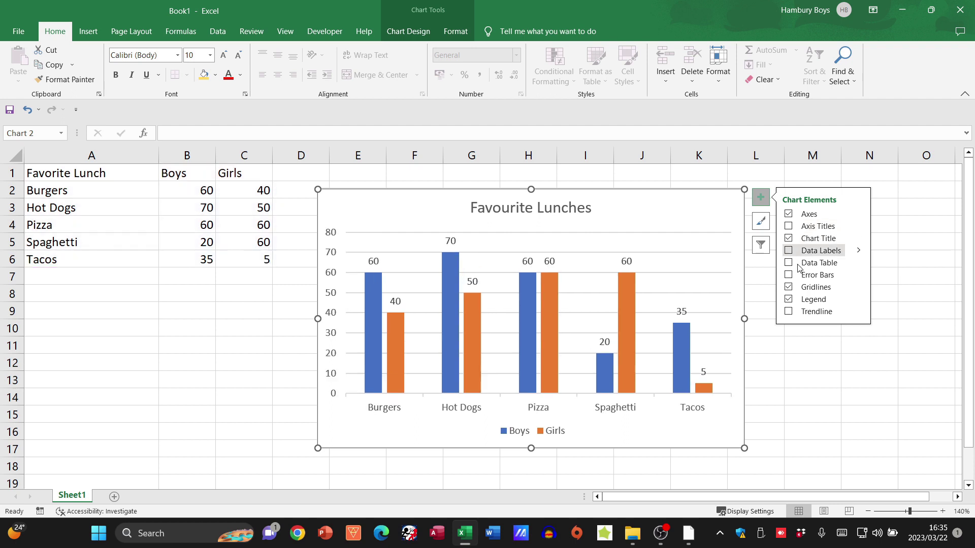
Title the vertical axis 'Number of Responses'
{"action": "left_click", "coordinate": [789, 227]}
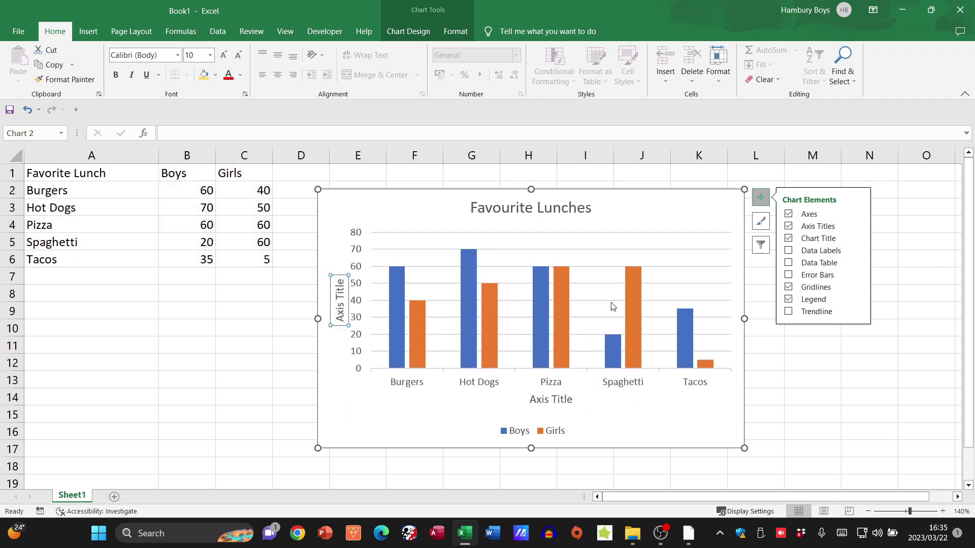
{"action": "left_click", "coordinate": [338, 321]}
{"action": "left_click_drag", "start_coordinate": [338, 321], "coordinate": [340, 277]}
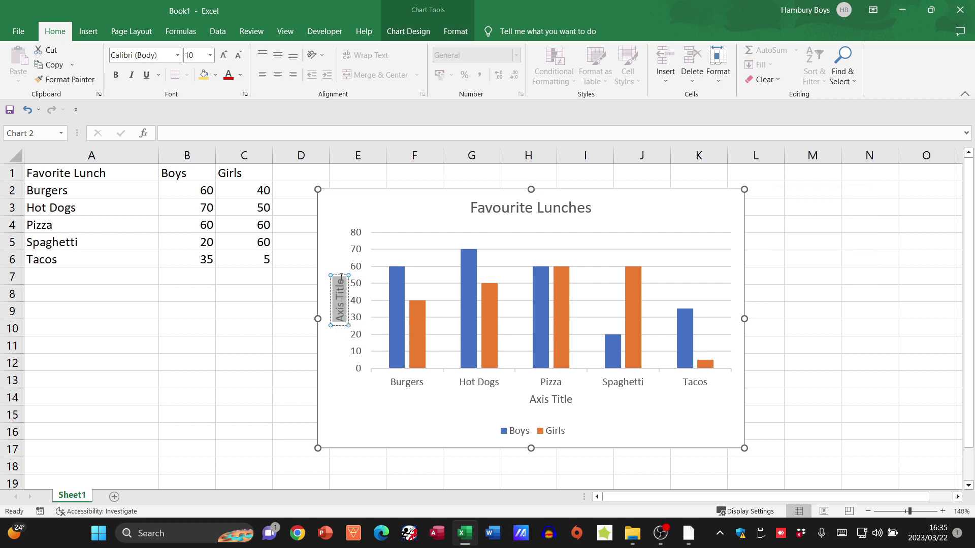
{"action": "type", "text": "Number of Responses"}
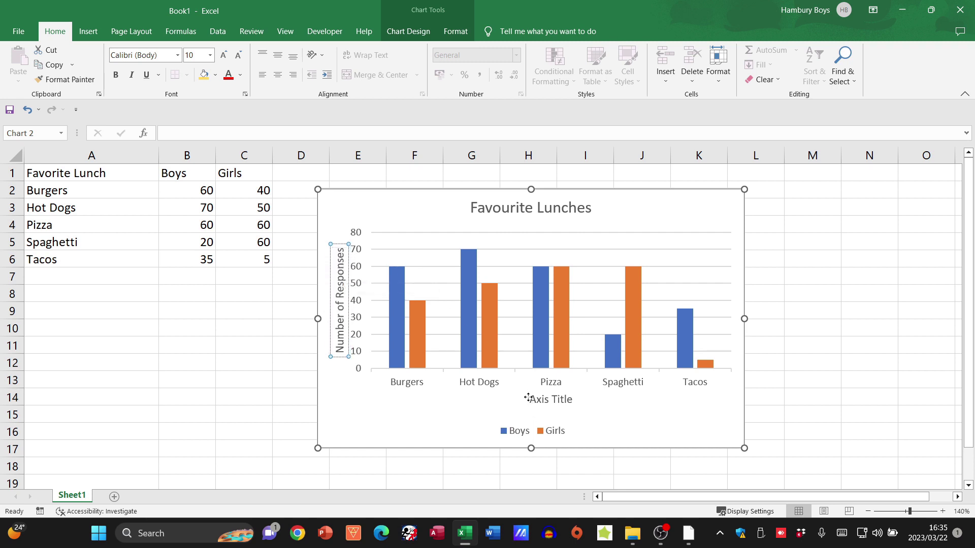
Title the horizontal axis 'Lunch Choices', fixing the capitalisation typo
{"action": "left_click", "coordinate": [528, 398]}
{"action": "triple_click", "coordinate": [533, 399]}
{"action": "type", "text": "Lunch CHoices"}
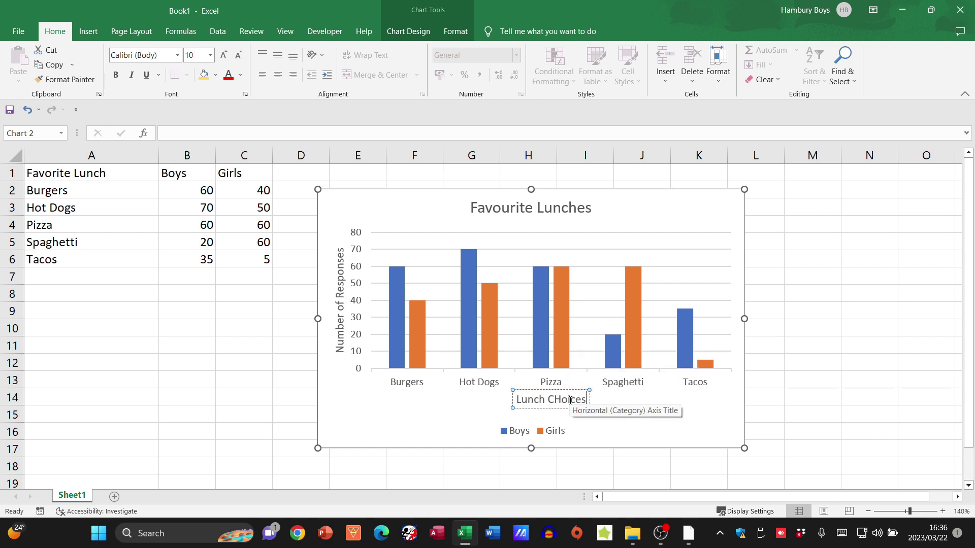
{"action": "key", "text": "BackSpace"}
{"action": "key", "text": "BackSpace"}
{"action": "key", "text": "BackSpace"}
{"action": "key", "text": "BackSpace"}
{"action": "key", "text": "BackSpace"}
{"action": "key", "text": "BackSpace"}
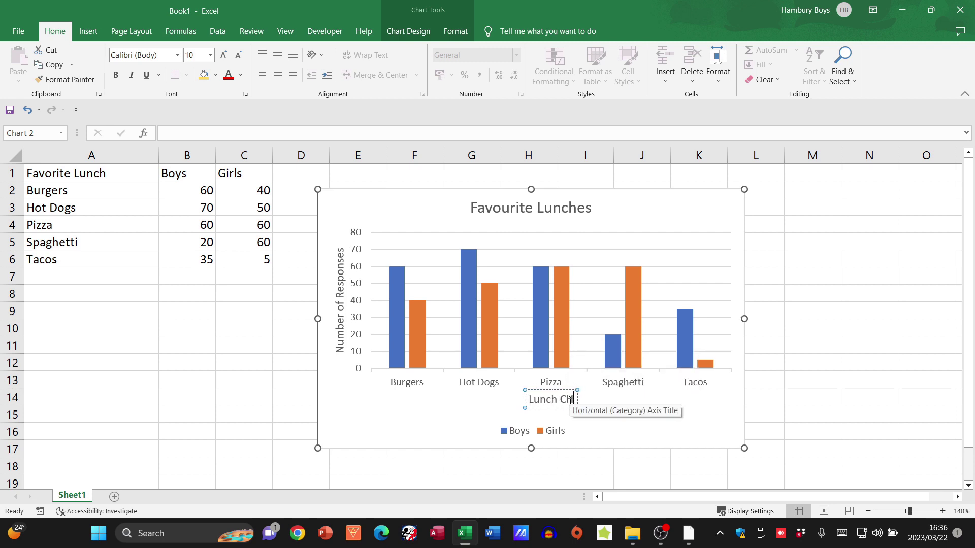
{"action": "type", "text": "hoices"}
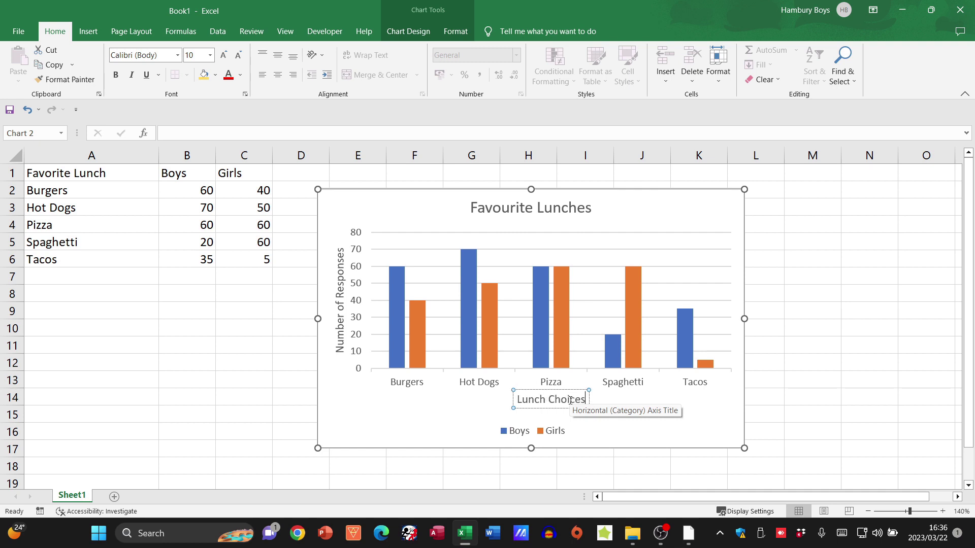
Toggle Axis Titles off and on to restore the 'Axis Title' placeholders
{"action": "left_click", "coordinate": [781, 295]}
{"action": "left_click", "coordinate": [709, 223]}
{"action": "left_click", "coordinate": [759, 197]}
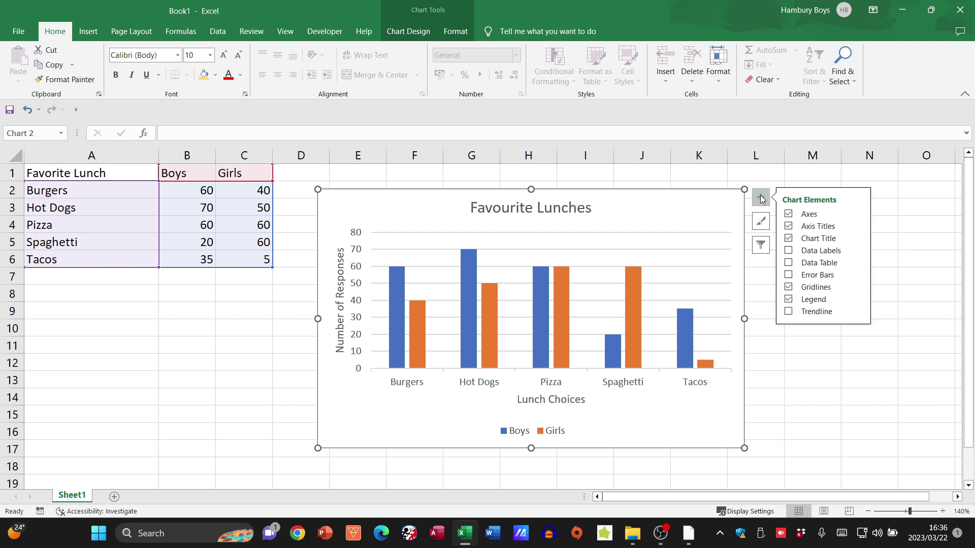
{"action": "left_click", "coordinate": [788, 227]}
{"action": "left_click", "coordinate": [789, 227]}
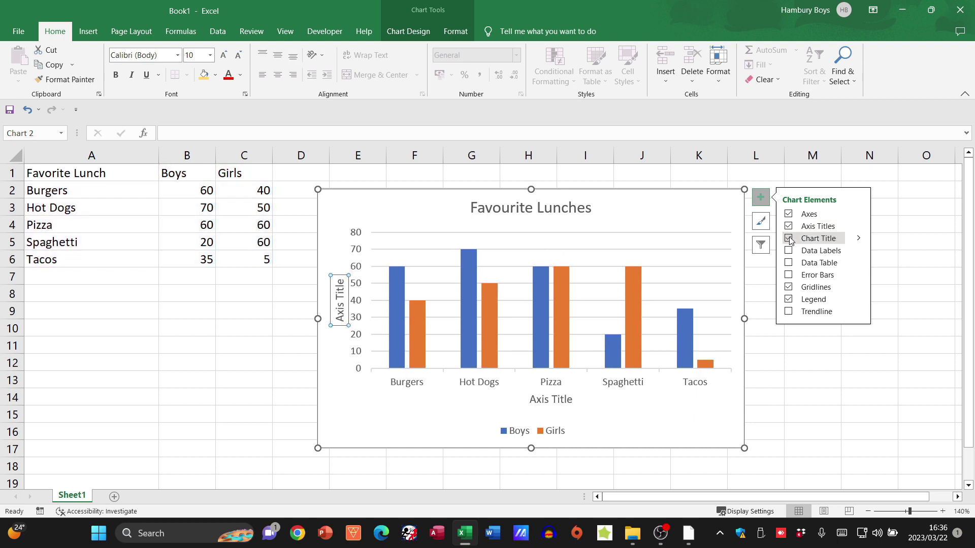
Toggle Chart Title off and on to restore 'Chart Title', then review the axis options
{"action": "left_click", "coordinate": [788, 238]}
{"action": "left_click", "coordinate": [789, 239]}
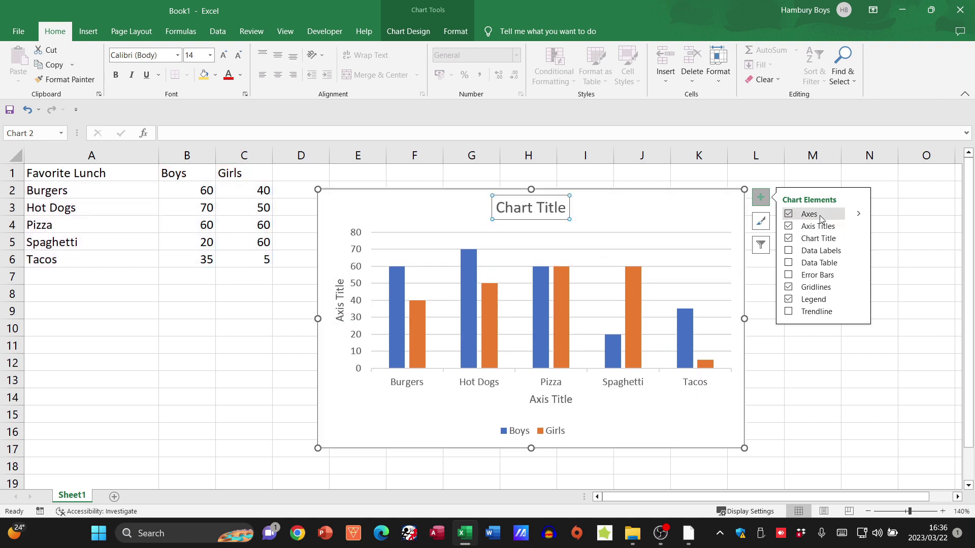
{"action": "left_click", "coordinate": [859, 214]}
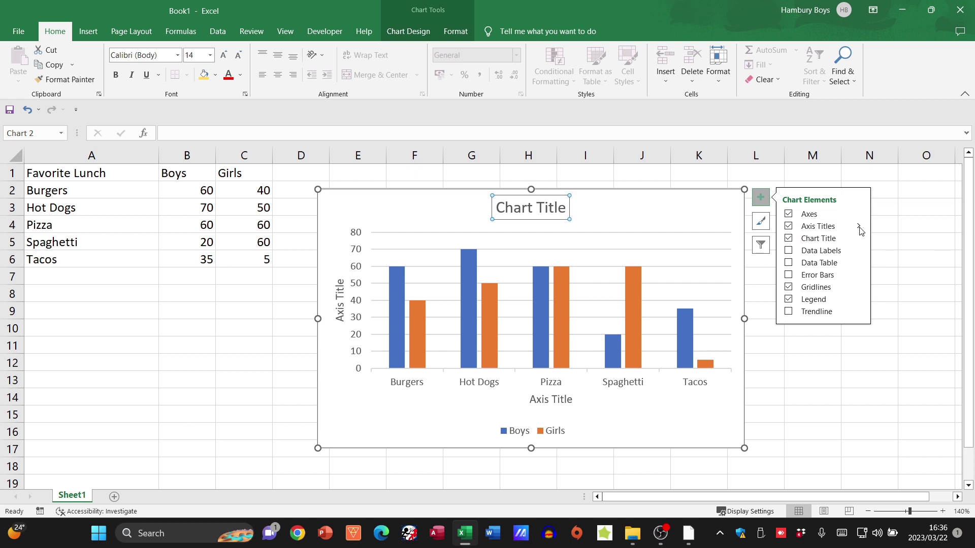
{"action": "left_click", "coordinate": [859, 229]}
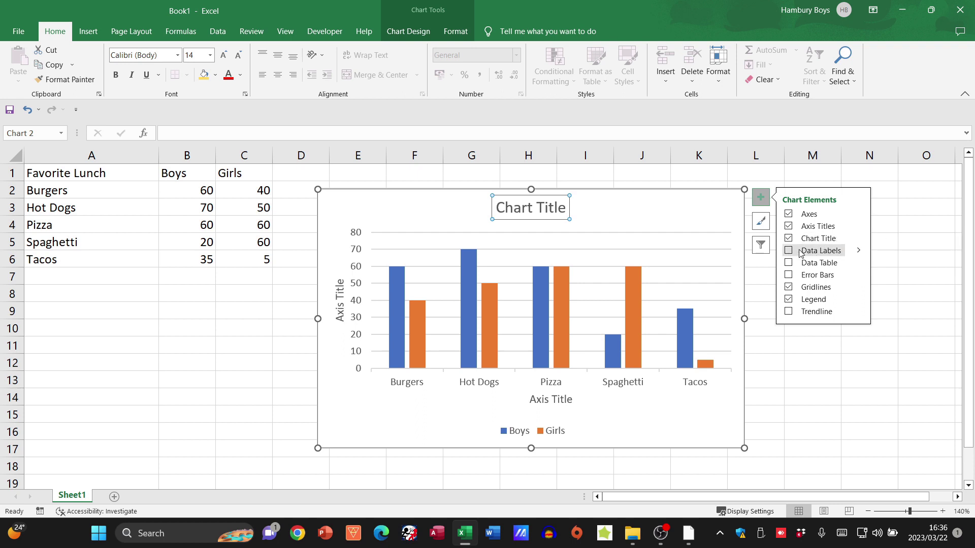
Add value labels to every bar, trying a data table and then removing it
{"action": "left_click", "coordinate": [788, 252]}
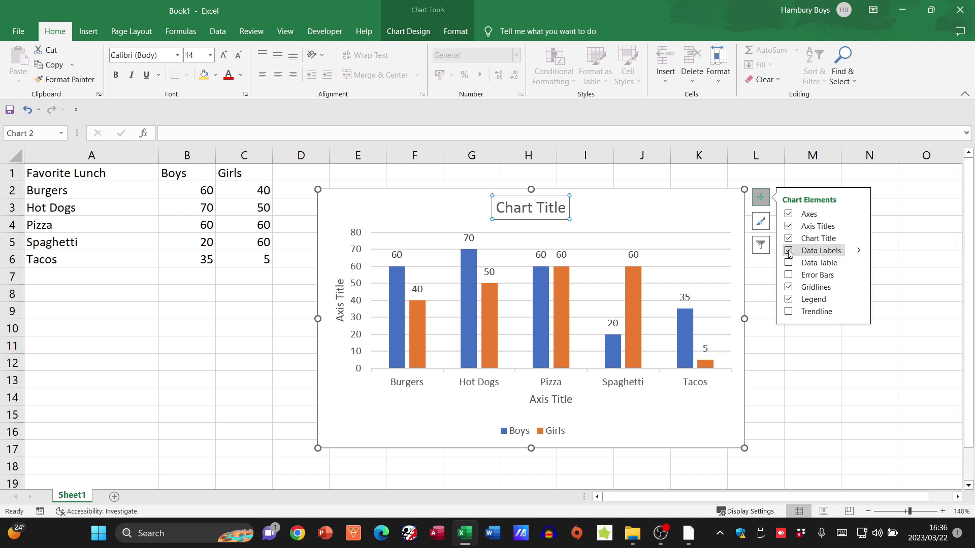
{"action": "mouse_move", "coordinate": [860, 252]}
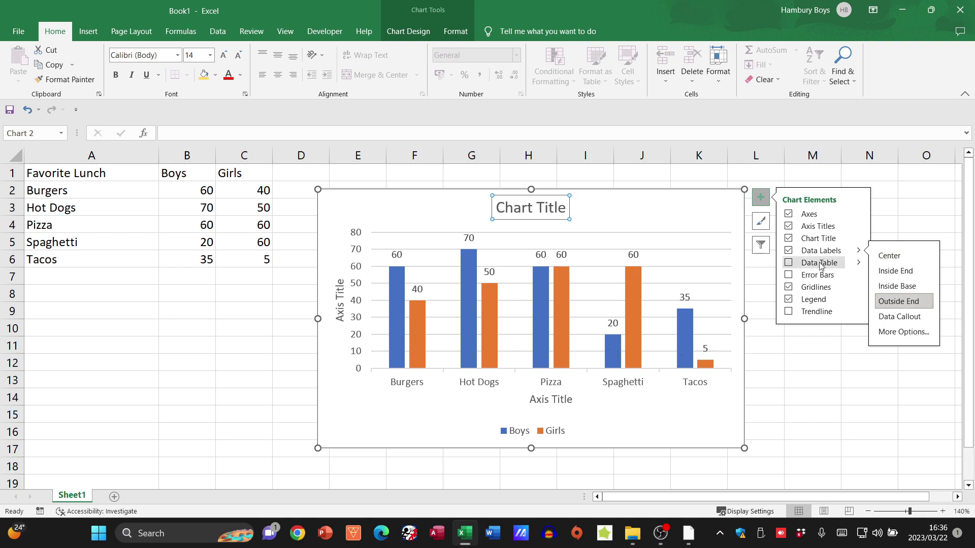
{"action": "left_click", "coordinate": [789, 264]}
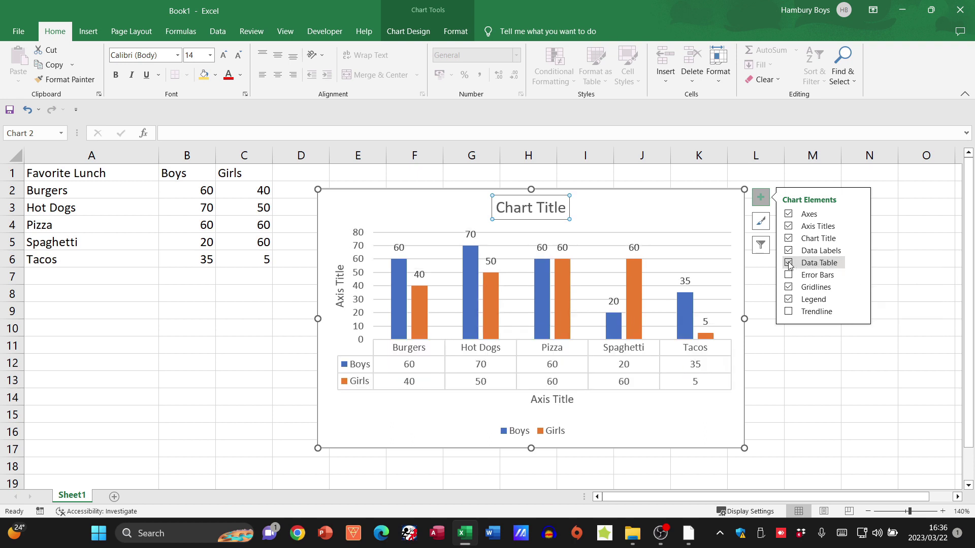
{"action": "left_click", "coordinate": [788, 263]}
{"action": "left_click", "coordinate": [789, 264]}
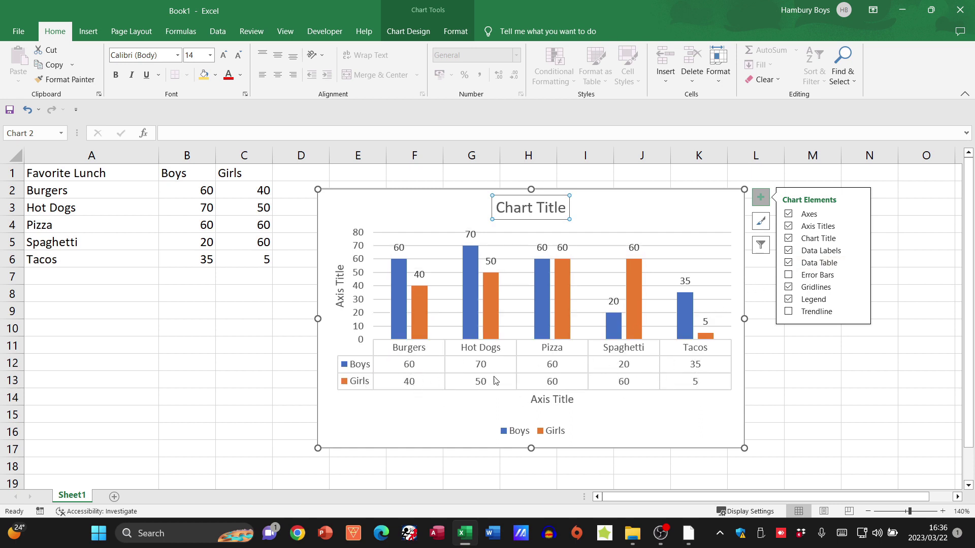
{"action": "left_click", "coordinate": [788, 263]}
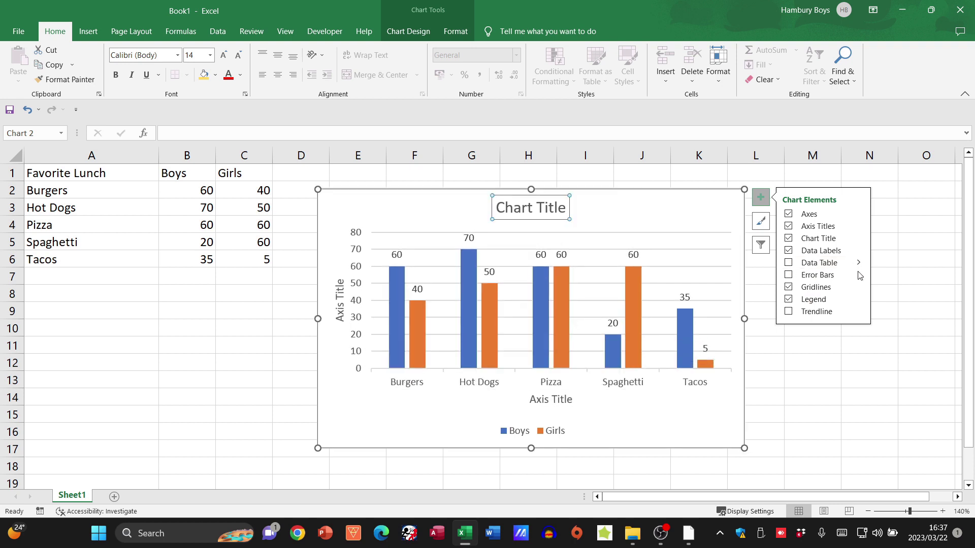
Try the gridline options, ending with only primary major horizontal gridlines
{"action": "left_click", "coordinate": [789, 287]}
{"action": "left_click", "coordinate": [789, 288]}
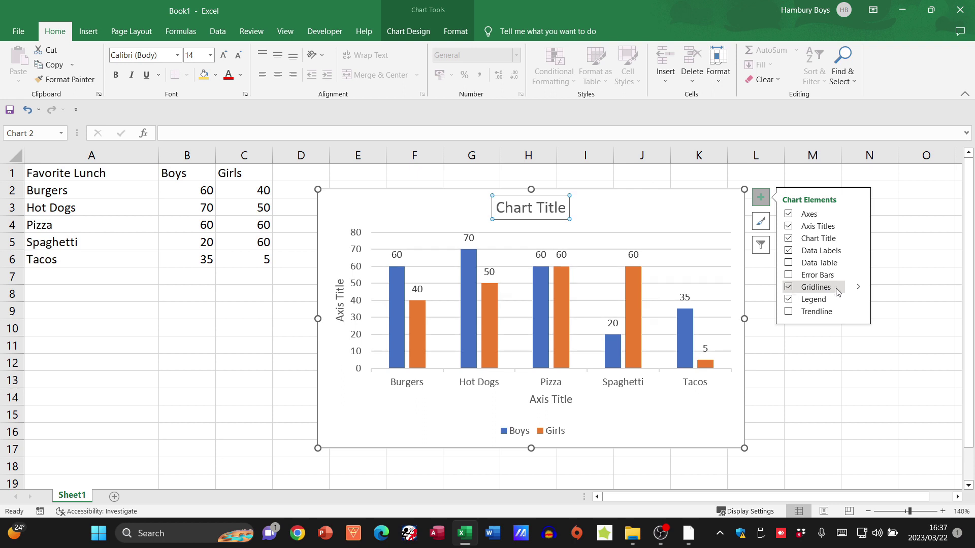
{"action": "left_click", "coordinate": [857, 288]}
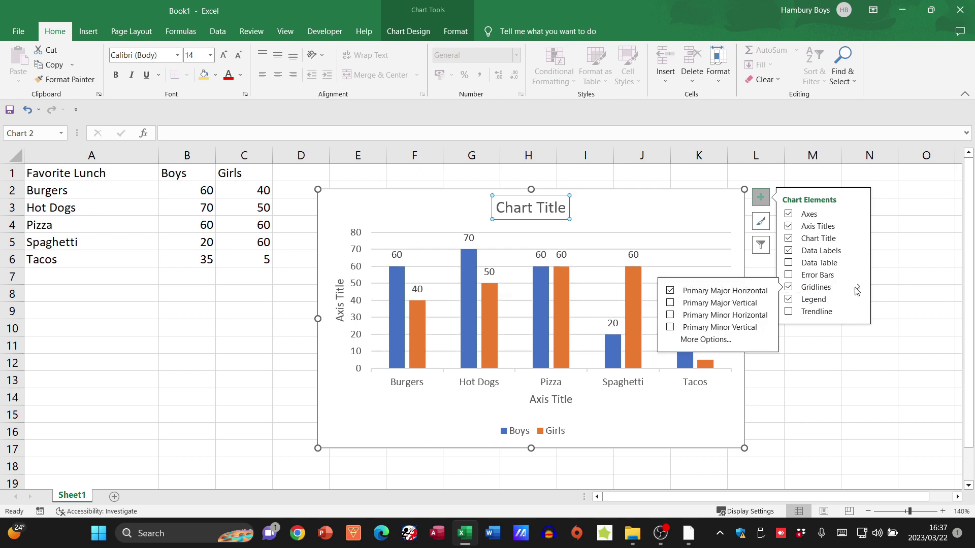
{"action": "left_click", "coordinate": [670, 291]}
{"action": "left_click", "coordinate": [670, 303]}
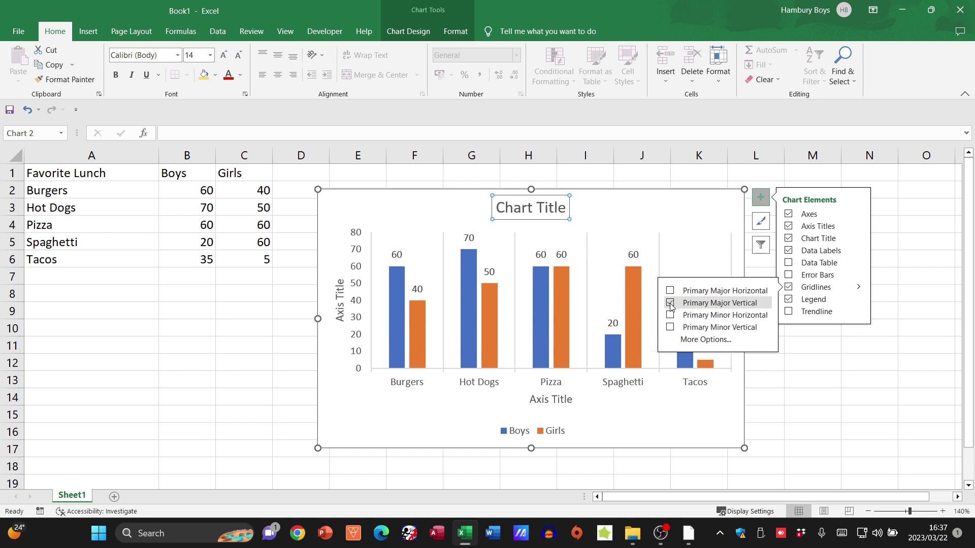
{"action": "left_click", "coordinate": [670, 303]}
{"action": "left_click", "coordinate": [670, 290]}
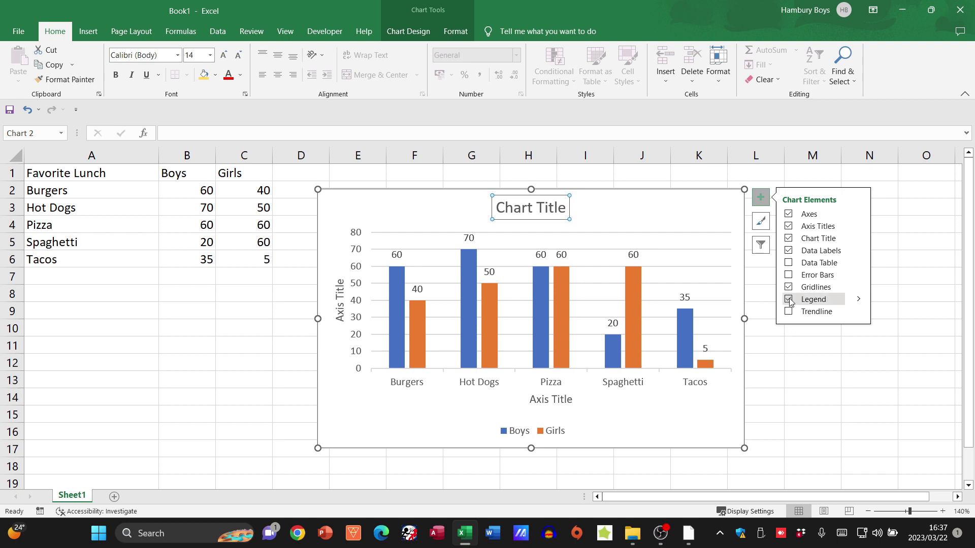
Toggle the legend off and on so Boys and Girls sit right of the bars
{"action": "left_click", "coordinate": [789, 300]}
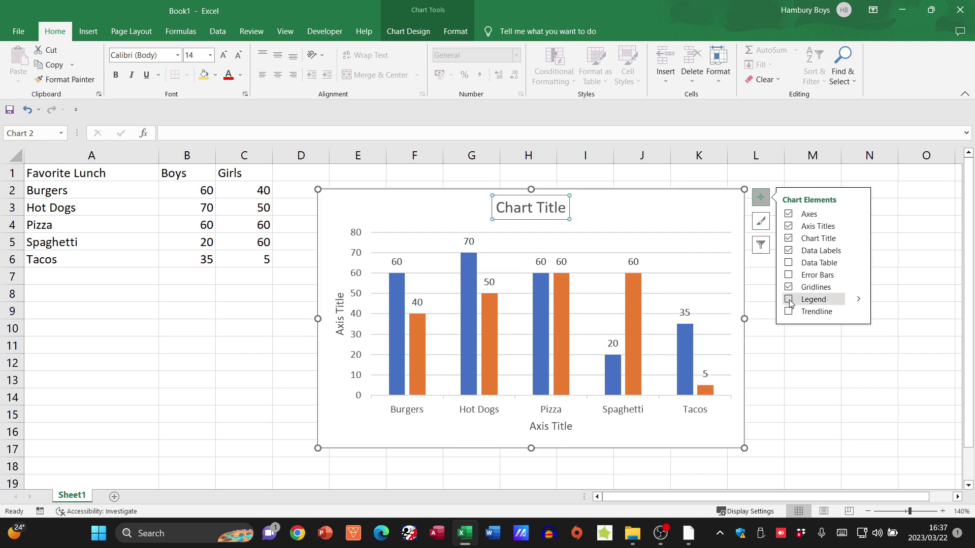
{"action": "left_click", "coordinate": [789, 301]}
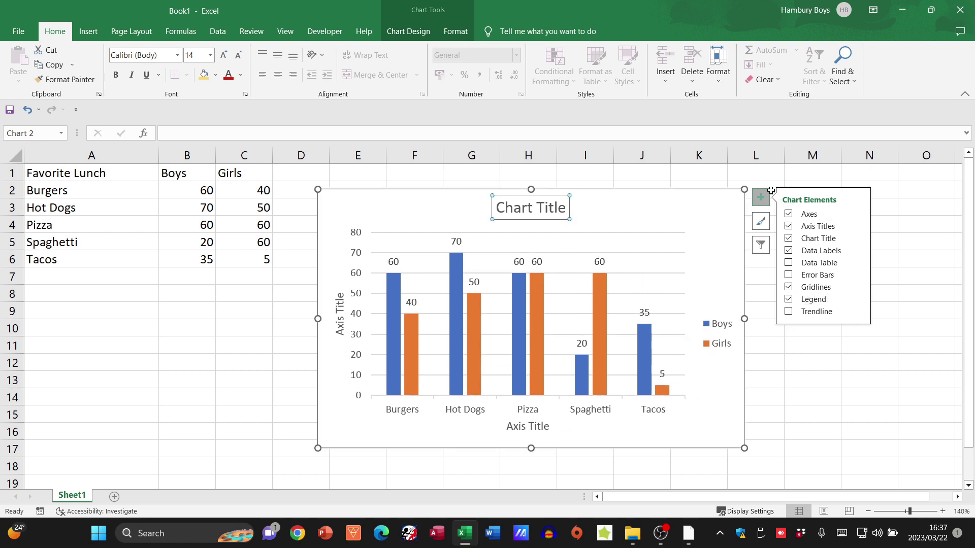
{"action": "left_click", "coordinate": [700, 206]}
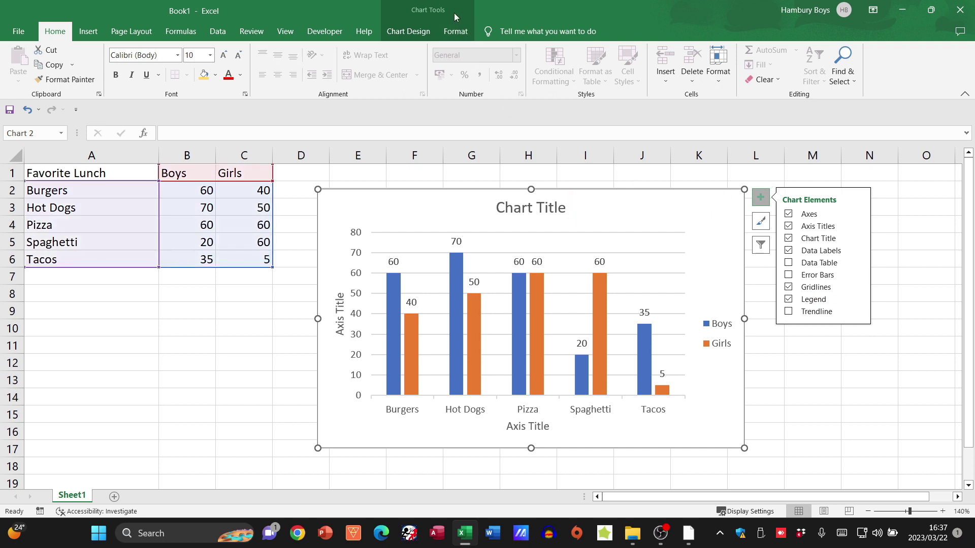
Change the chart type to Bar > Clustered Bar
{"action": "left_click", "coordinate": [408, 33]}
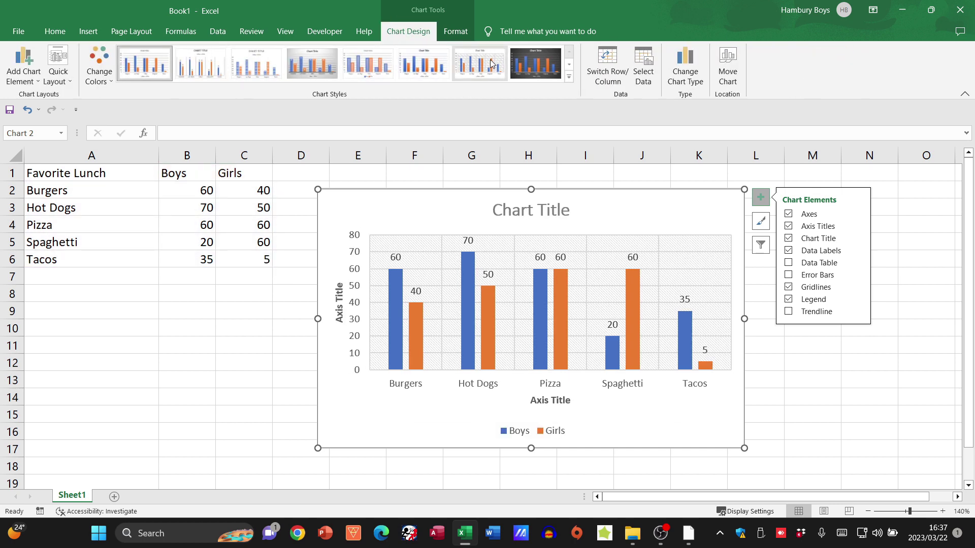
{"action": "left_click", "coordinate": [685, 76]}
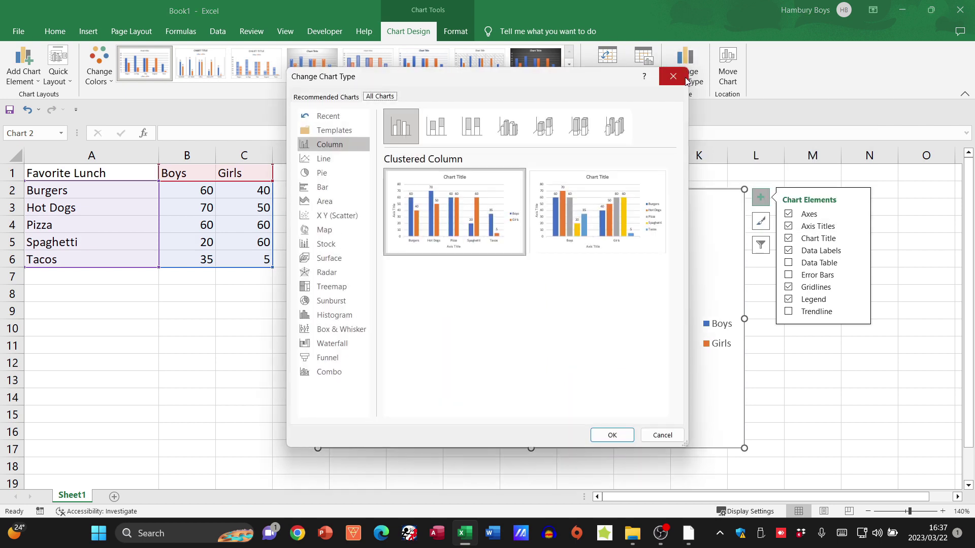
{"action": "left_click", "coordinate": [322, 190]}
{"action": "mouse_move", "coordinate": [456, 194]}
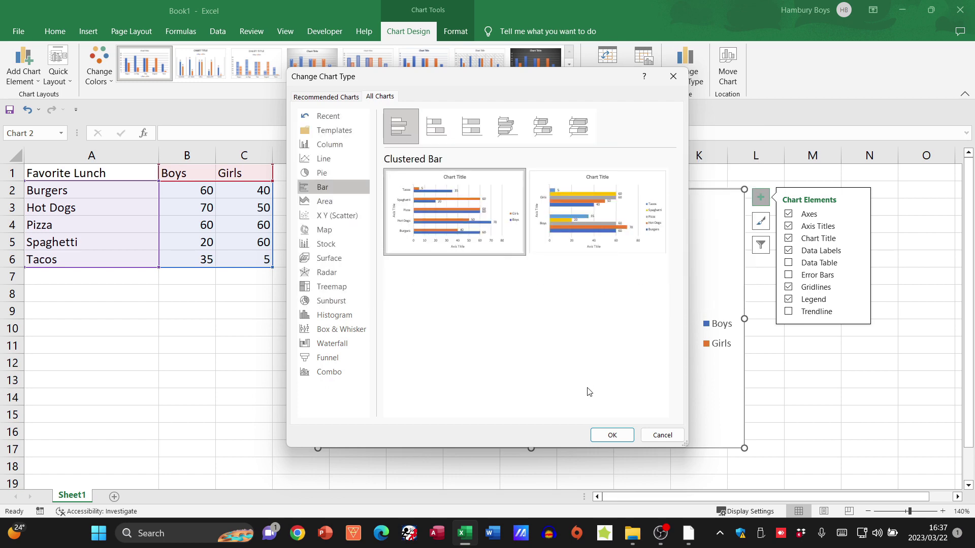
{"action": "left_click", "coordinate": [612, 435]}
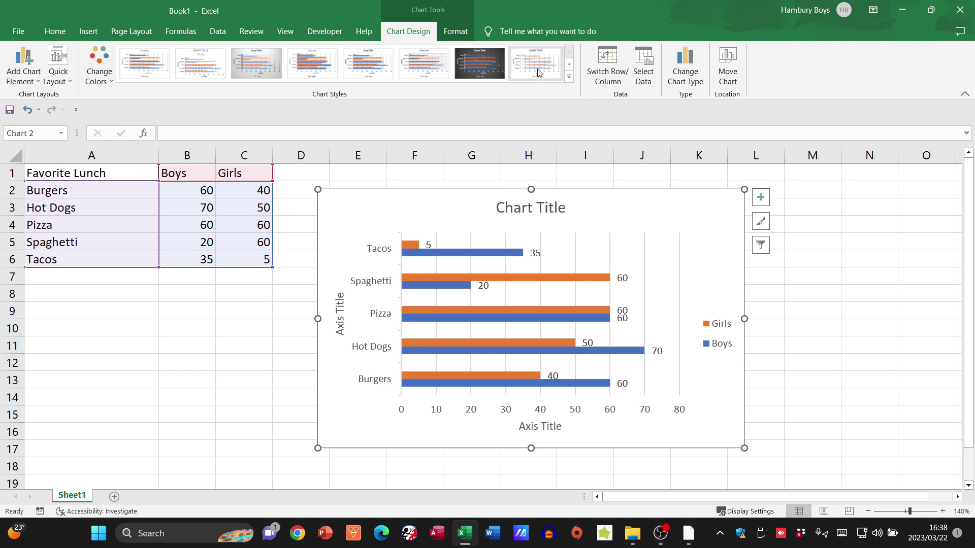
Fill the chart area with the cave picture from the Wallpapers folder
{"action": "left_click", "coordinate": [456, 32]}
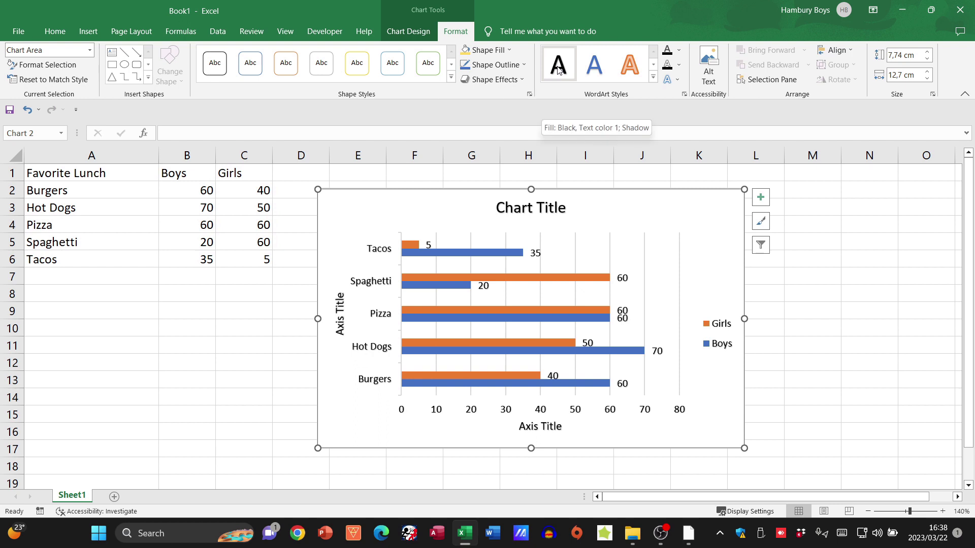
{"action": "left_click", "coordinate": [509, 50]}
{"action": "left_click", "coordinate": [510, 208]}
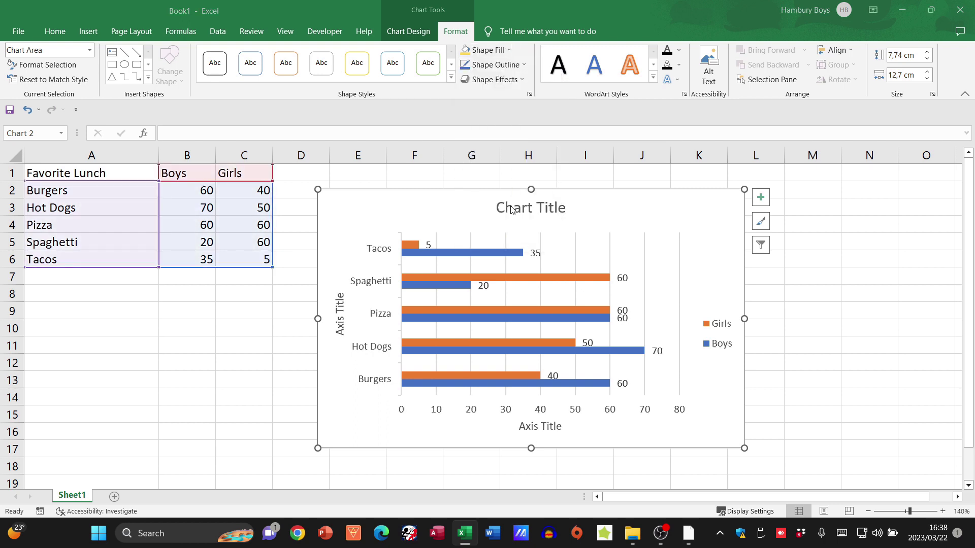
{"action": "left_click", "coordinate": [388, 242]}
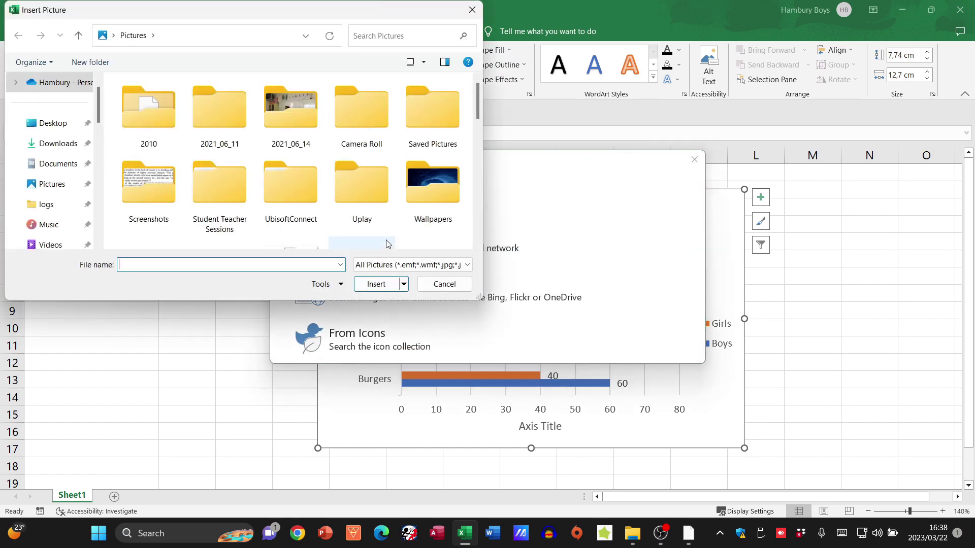
{"action": "double_click", "coordinate": [432, 196]}
{"action": "double_click", "coordinate": [286, 122]}
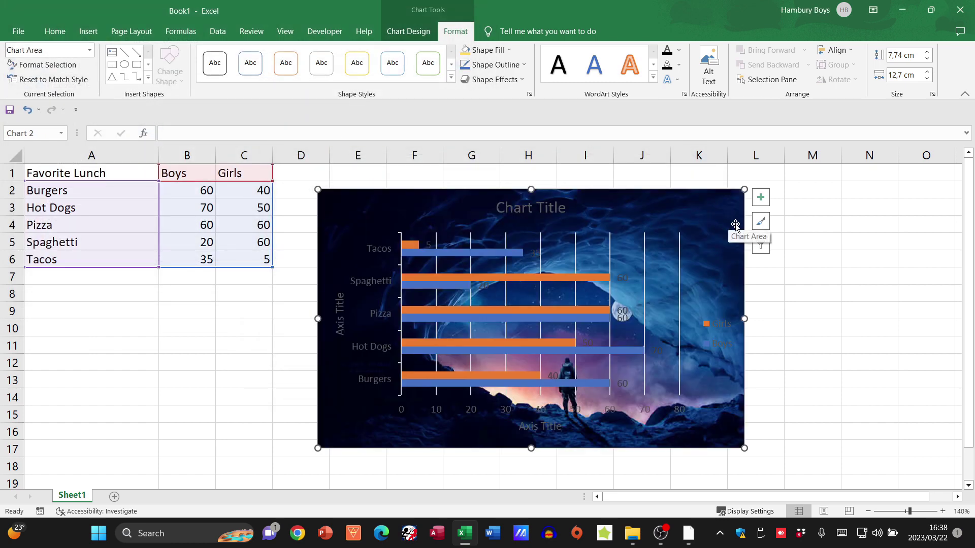
Make the vertical axis food labels and the chart title text white
{"action": "left_click", "coordinate": [376, 251]}
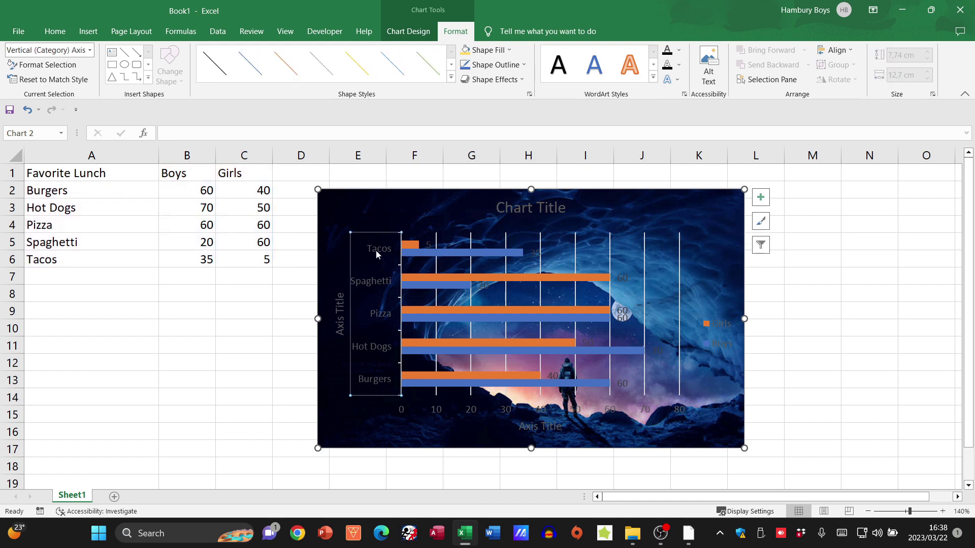
{"action": "left_click", "coordinate": [679, 53]}
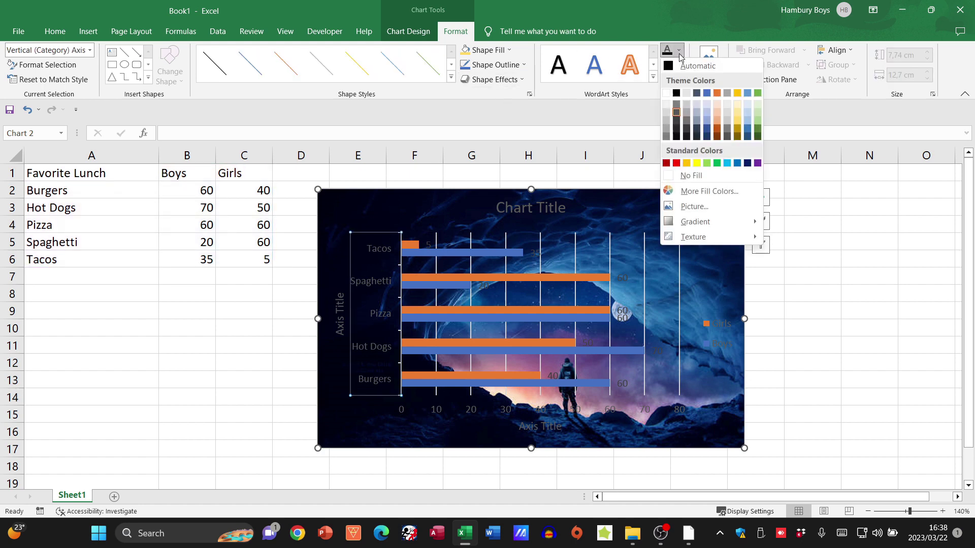
{"action": "left_click", "coordinate": [665, 93]}
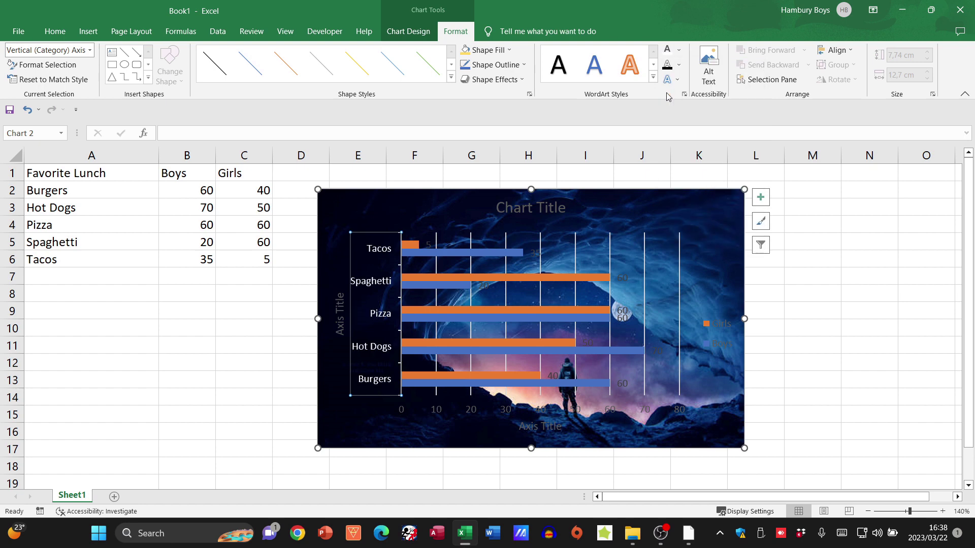
{"action": "left_click", "coordinate": [523, 210]}
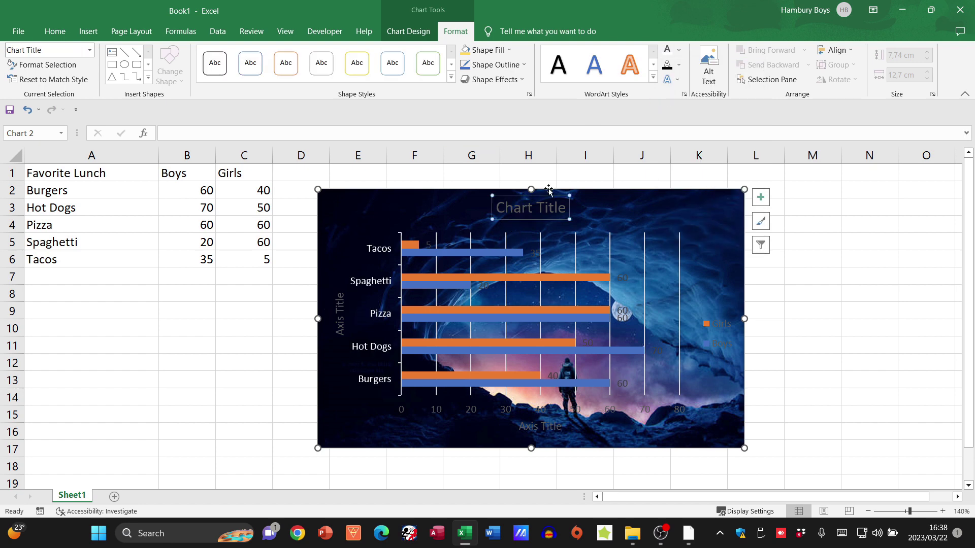
{"action": "left_click", "coordinate": [667, 50]}
{"action": "left_click", "coordinate": [679, 49]}
{"action": "left_click", "coordinate": [679, 50]}
{"action": "left_click", "coordinate": [679, 51]}
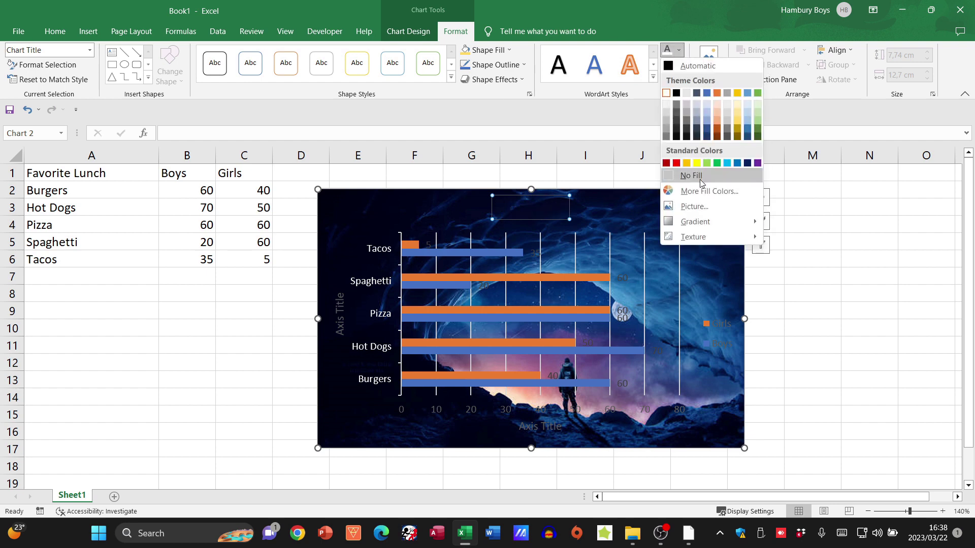
{"action": "mouse_move", "coordinate": [711, 223]}
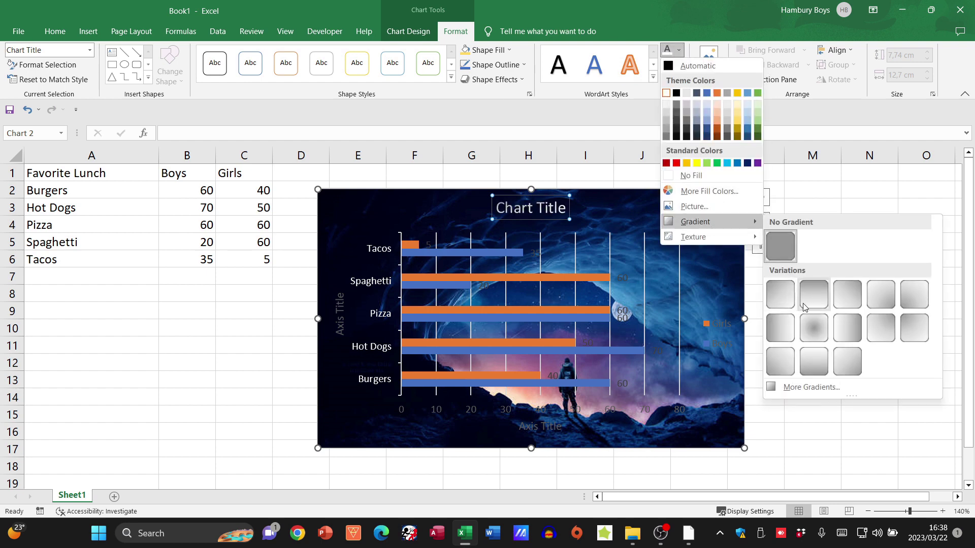
{"action": "left_click", "coordinate": [678, 49]}
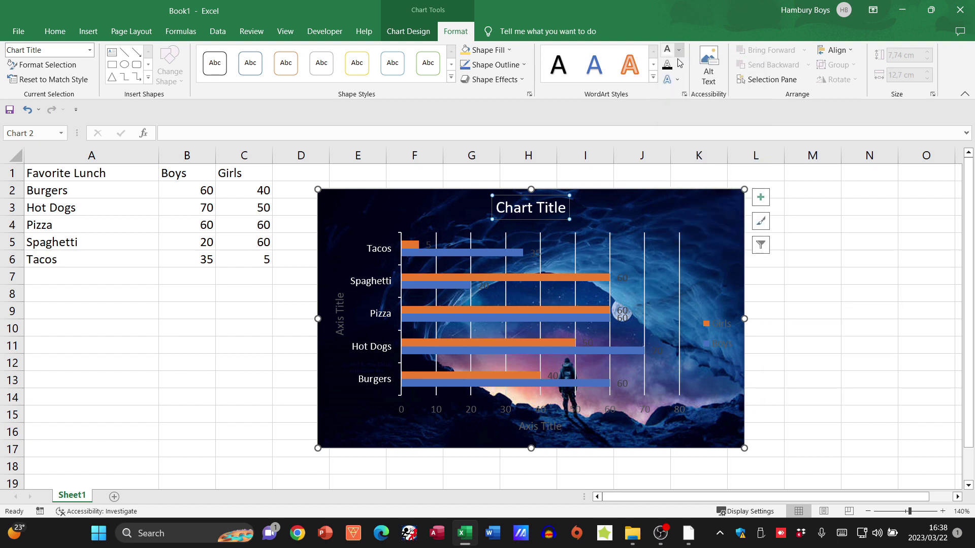
Turn the legend, horizontal axis title and horizontal axis numbers white
{"action": "left_click", "coordinate": [725, 324]}
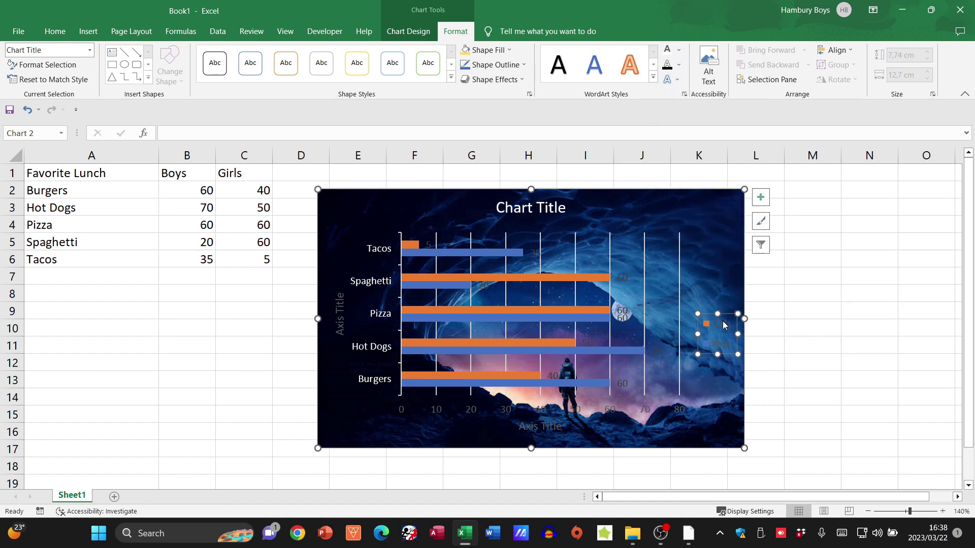
{"action": "left_click", "coordinate": [668, 50]}
{"action": "left_click", "coordinate": [538, 422]}
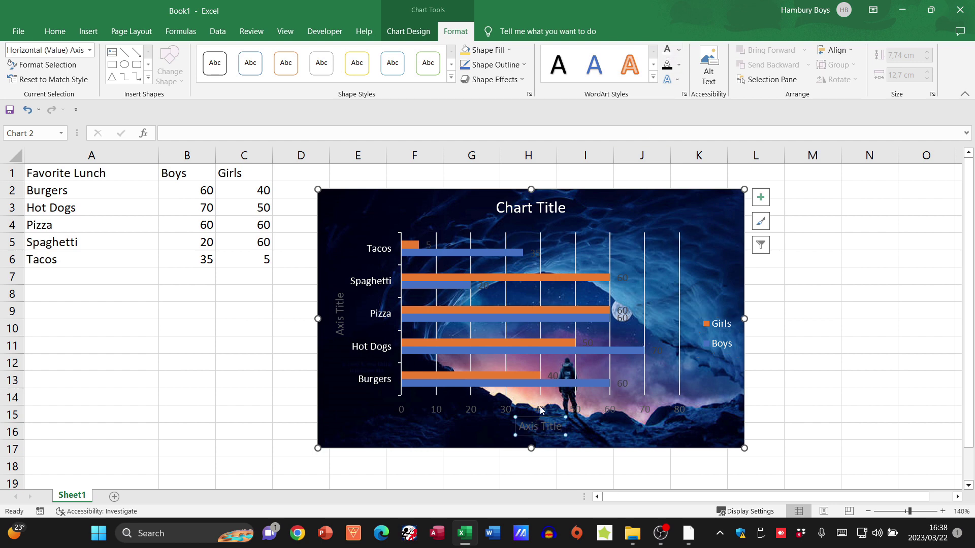
{"action": "left_click", "coordinate": [668, 50]}
{"action": "left_click", "coordinate": [472, 409]}
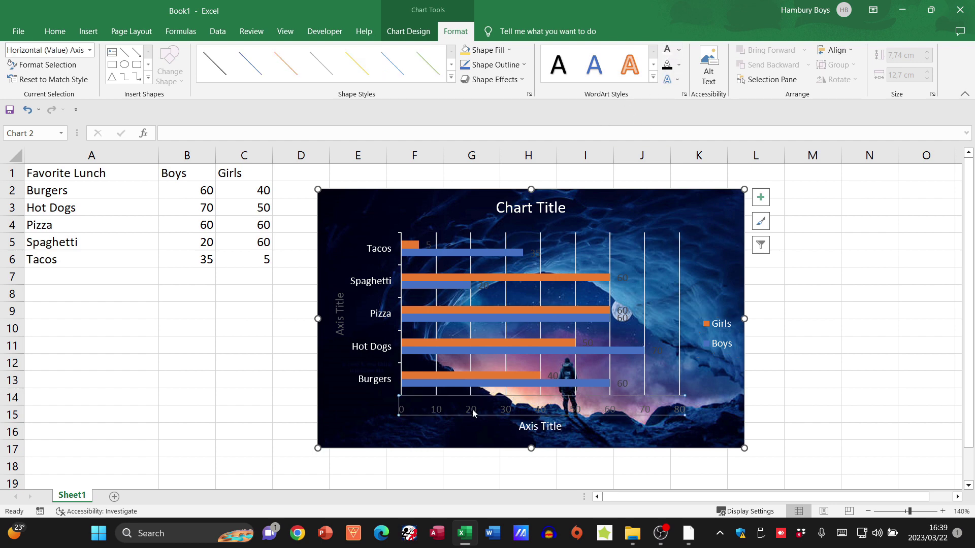
{"action": "left_click", "coordinate": [665, 52]}
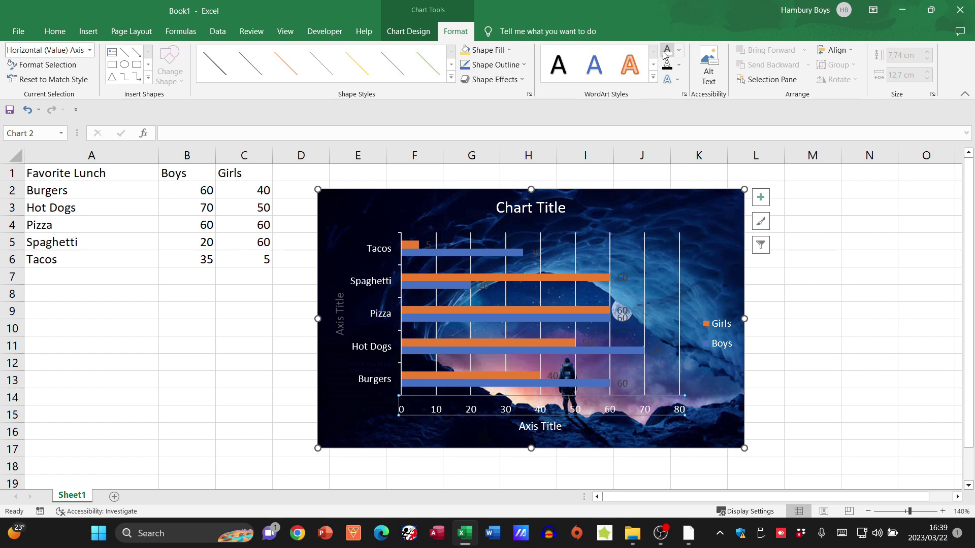
Colour the whole Boys series of bars gold
{"action": "left_click", "coordinate": [480, 252]}
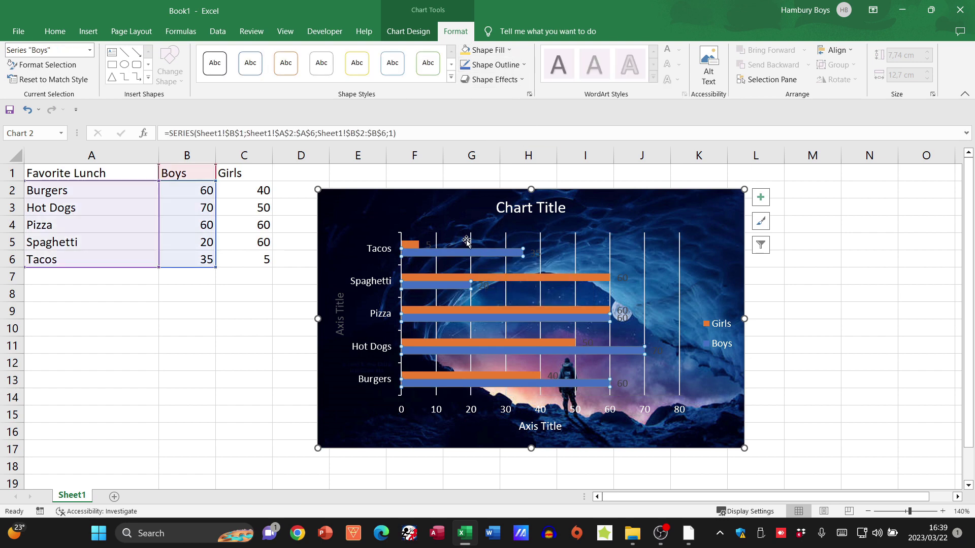
{"action": "left_click", "coordinate": [412, 319]}
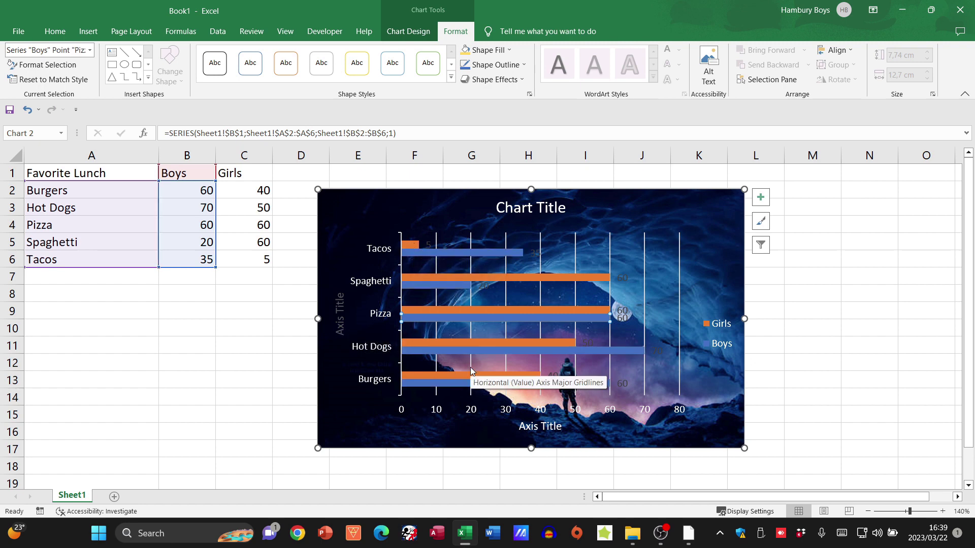
{"action": "left_click", "coordinate": [454, 252]}
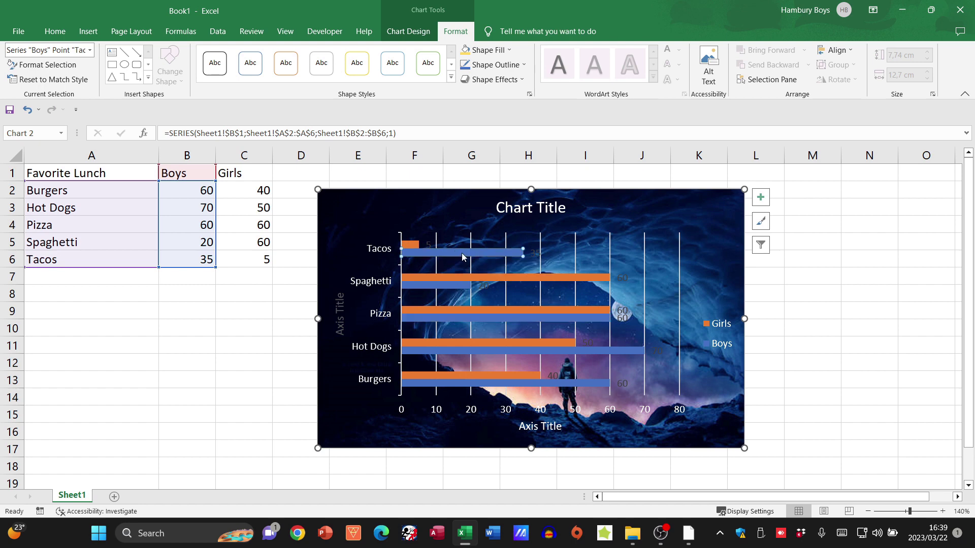
{"action": "left_click", "coordinate": [480, 262]}
{"action": "left_click", "coordinate": [468, 258]}
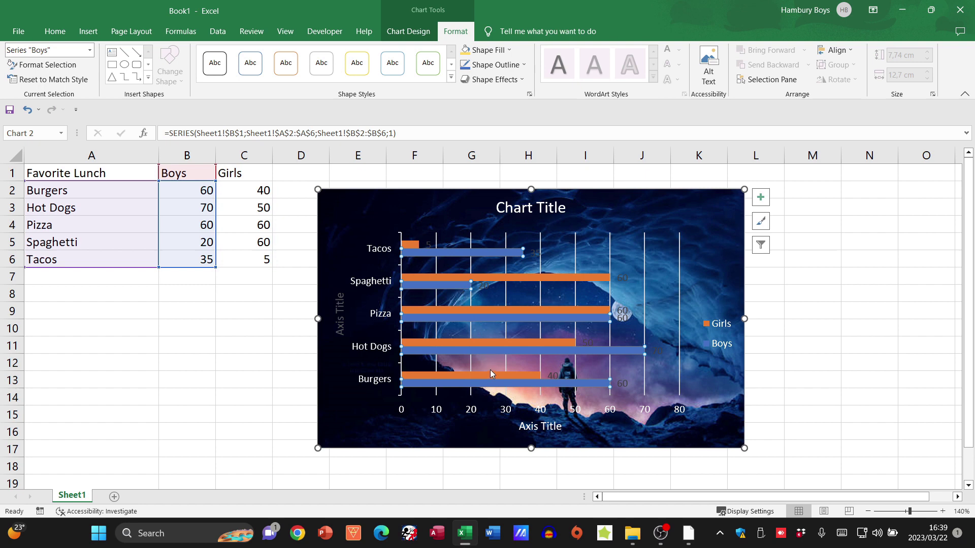
{"action": "left_click", "coordinate": [509, 49]}
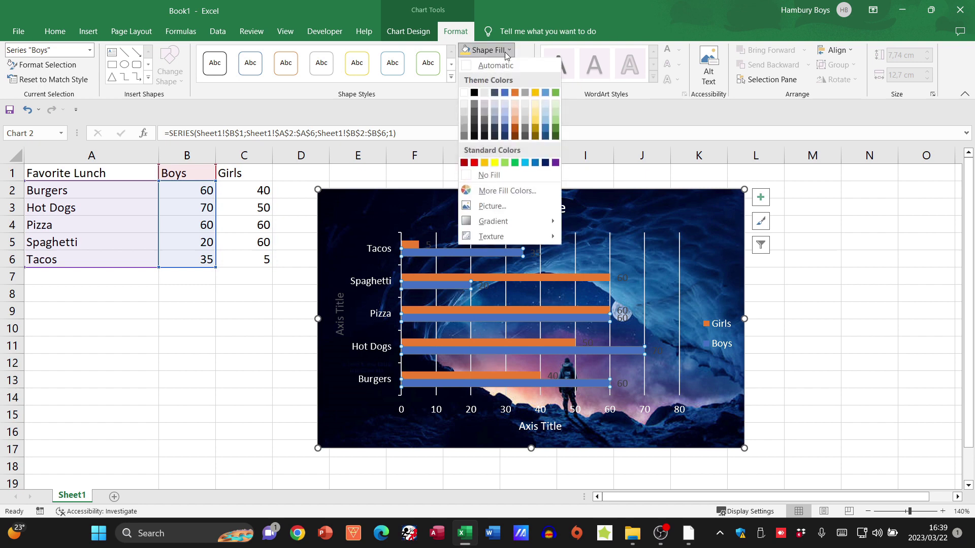
{"action": "left_click", "coordinate": [536, 93]}
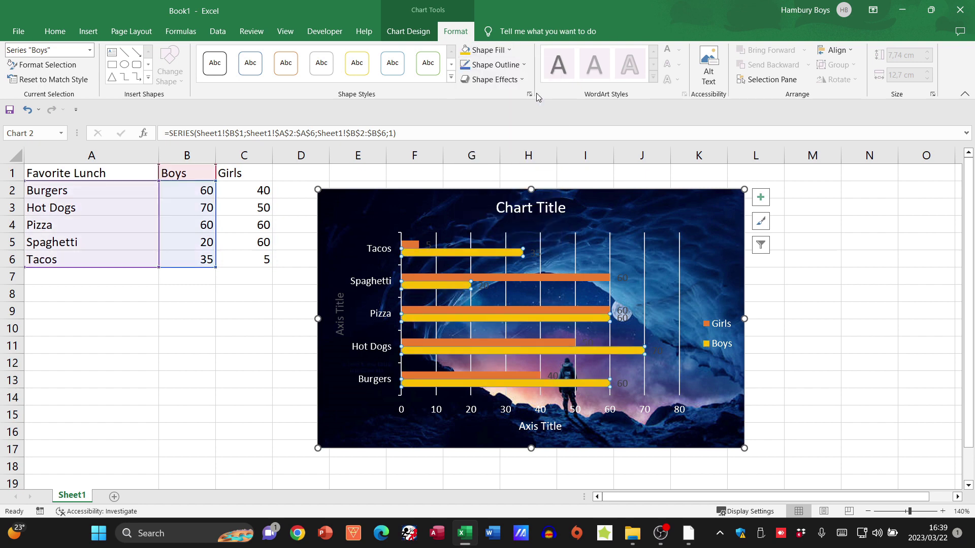
Colour only the Girls Spaghetti bar purple, leaving the other Girls bars unchanged
{"action": "left_click", "coordinate": [497, 278]}
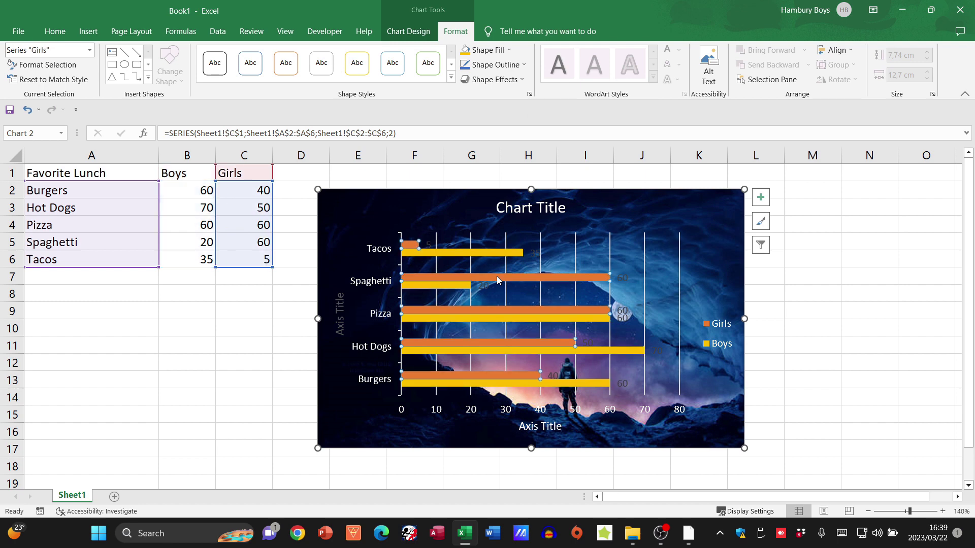
{"action": "left_click", "coordinate": [498, 277]}
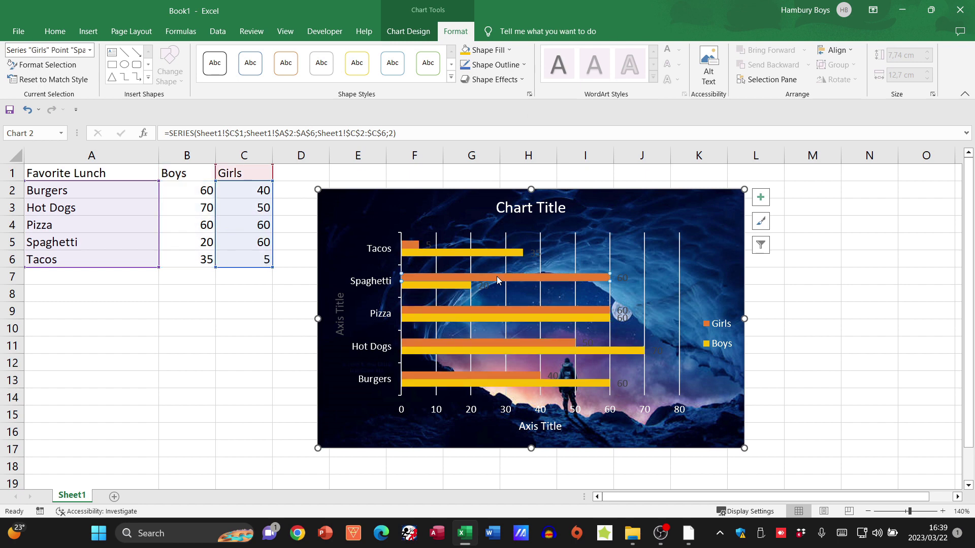
{"action": "left_click", "coordinate": [509, 50]}
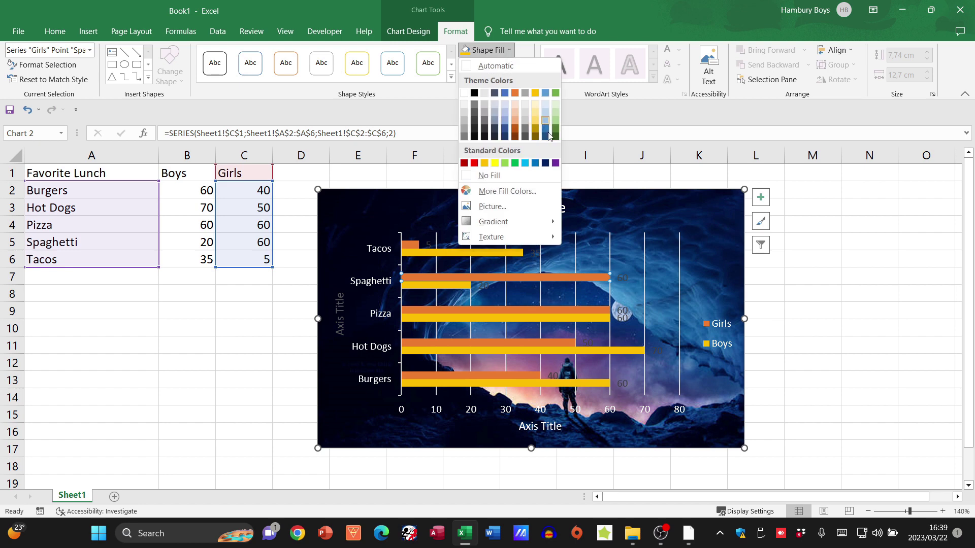
{"action": "left_click", "coordinate": [555, 163]}
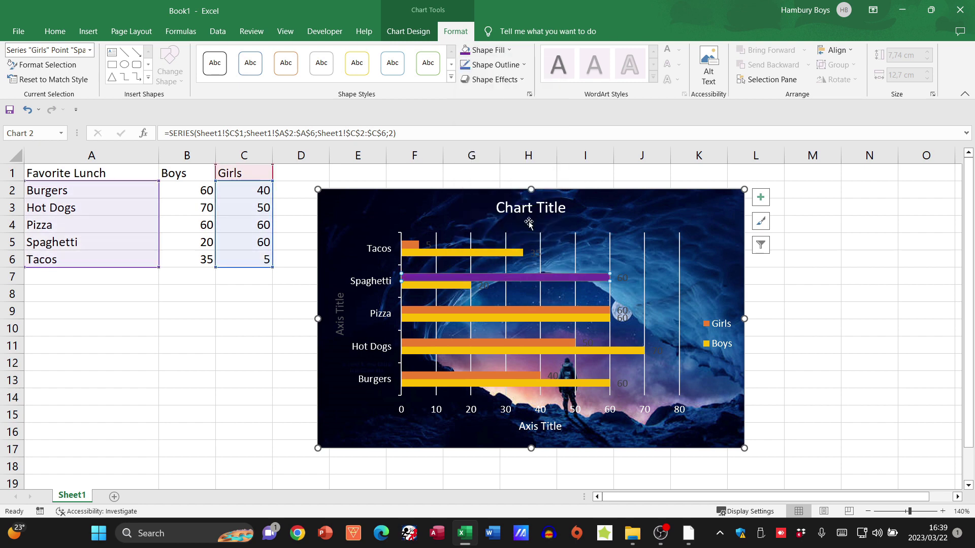
{"action": "left_click", "coordinate": [487, 309]}
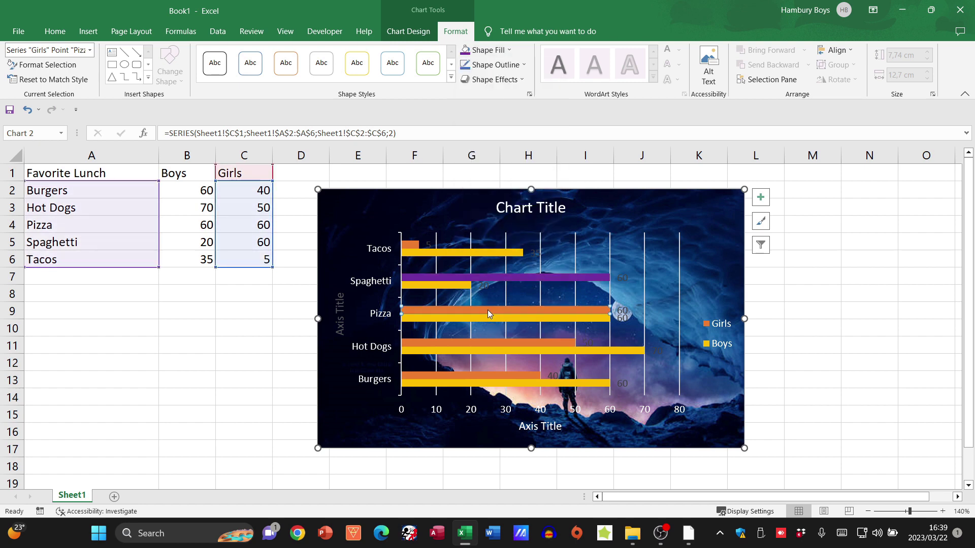
{"action": "left_click", "coordinate": [509, 50]}
{"action": "left_click", "coordinate": [506, 126]}
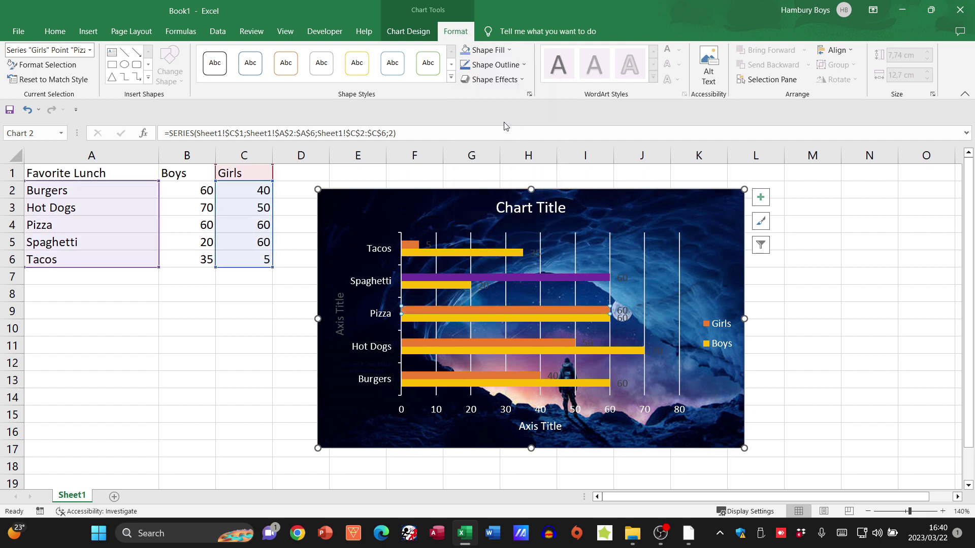